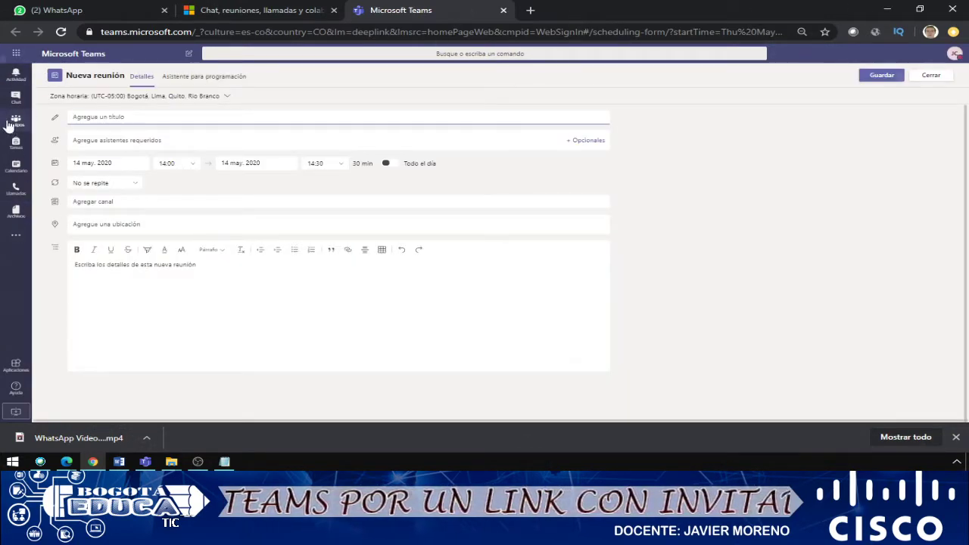
Go to the General channel of the Clase Bogotaeducatic team via Equipos.
left_click(12, 123)
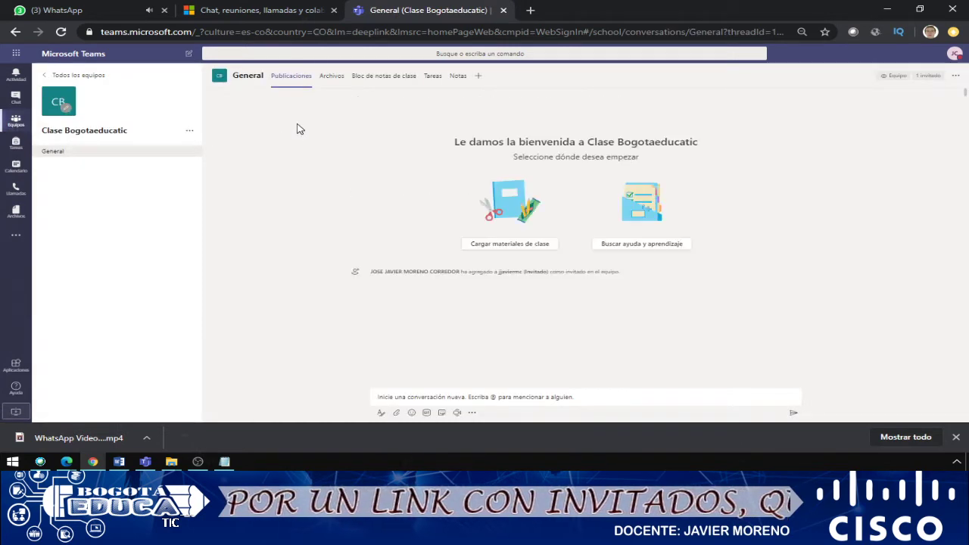
Check the team's options menu, then switch to the May 2020 calendar work-week view.
left_click(192, 130)
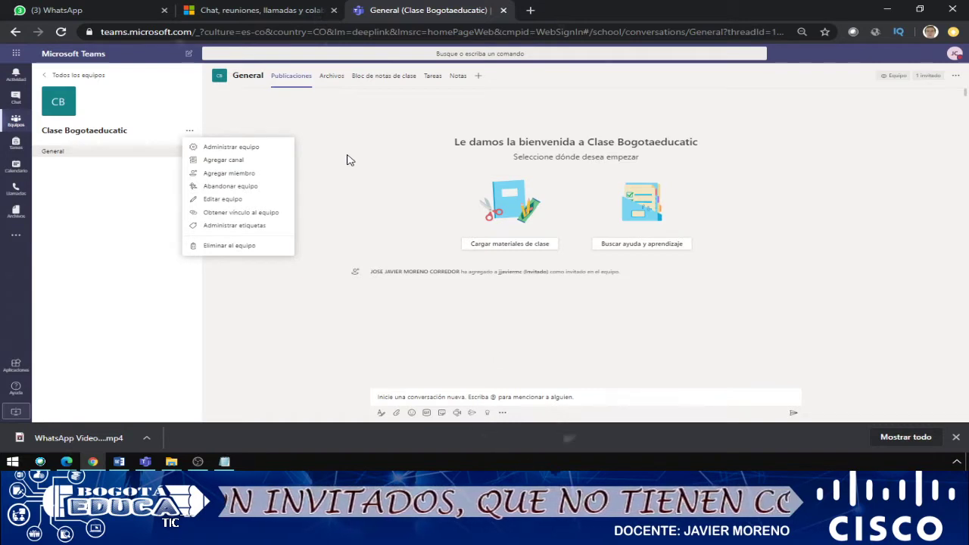
left_click(326, 151)
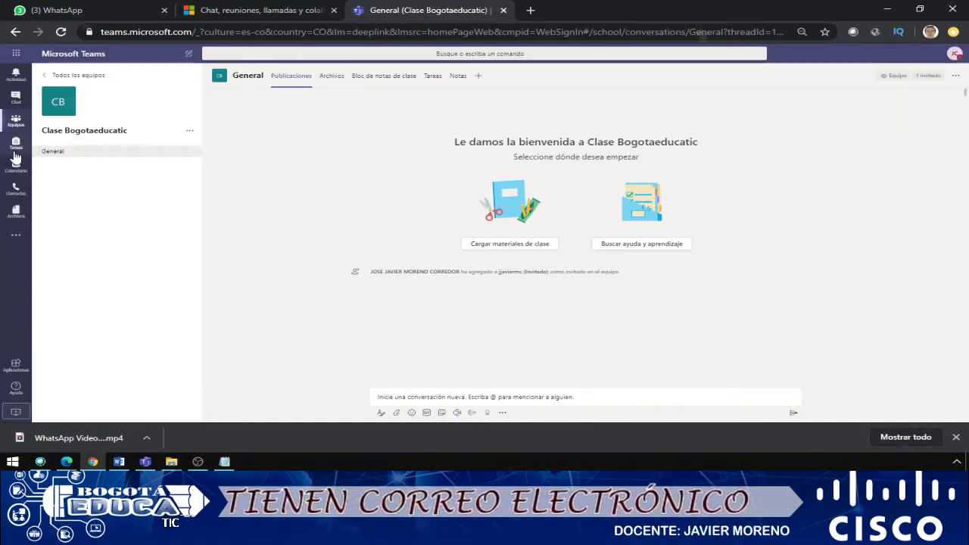
left_click(18, 168)
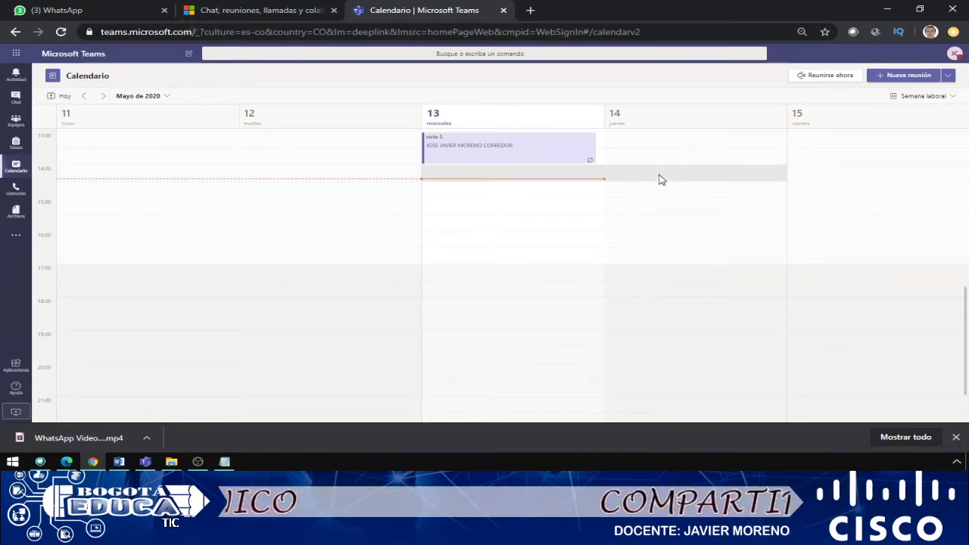
Start a new meeting in the Thursday 14 May 15:00–15:30 calendar slot.
right_click(660, 207)
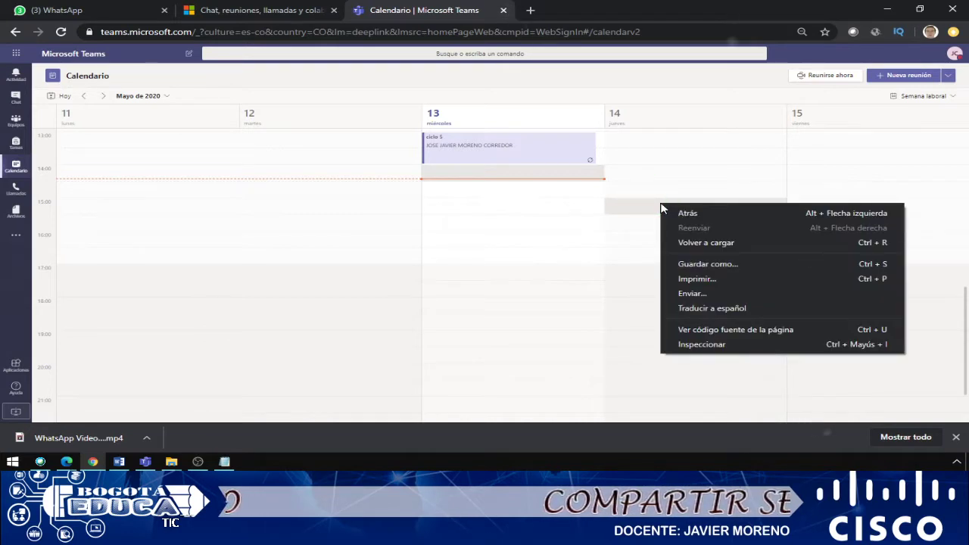
left_click(643, 209)
left_click(642, 209)
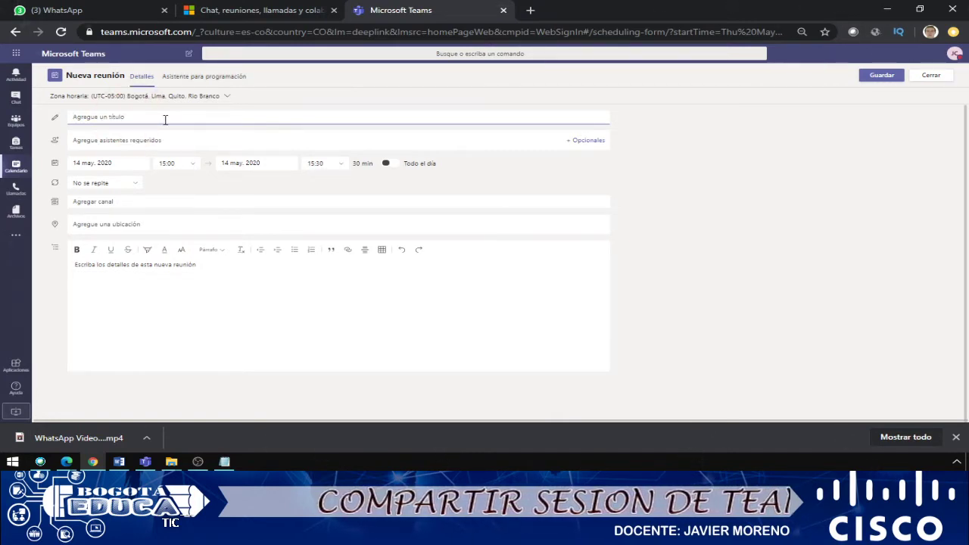
Title the meeting 'Clase redes jueves' and add the invited guest as a required attendee.
type("Clase redes jueves")
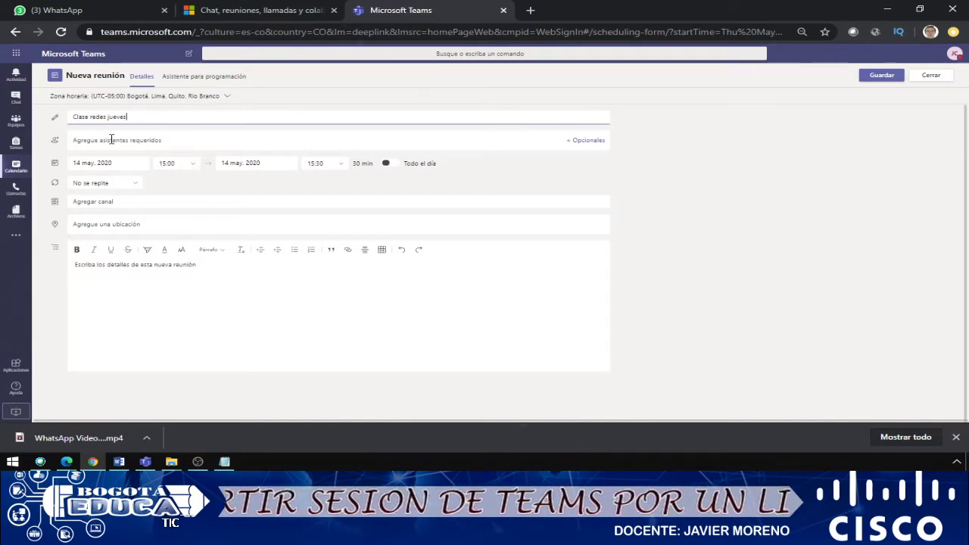
left_click(111, 140)
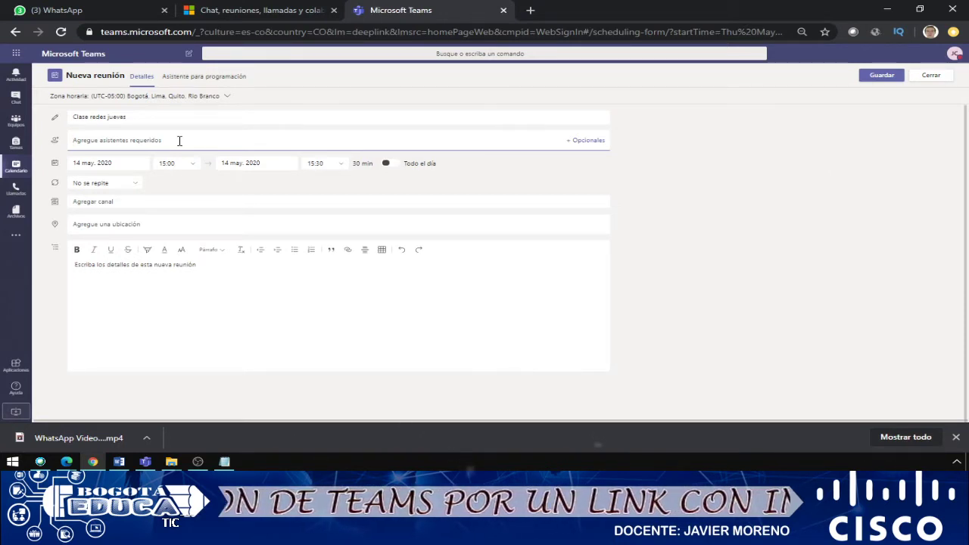
type("javier")
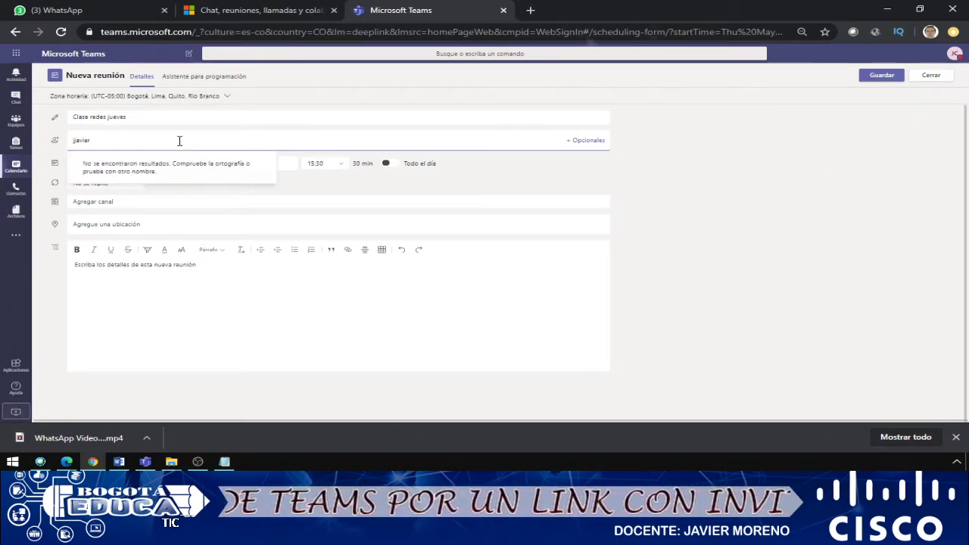
type("mc")
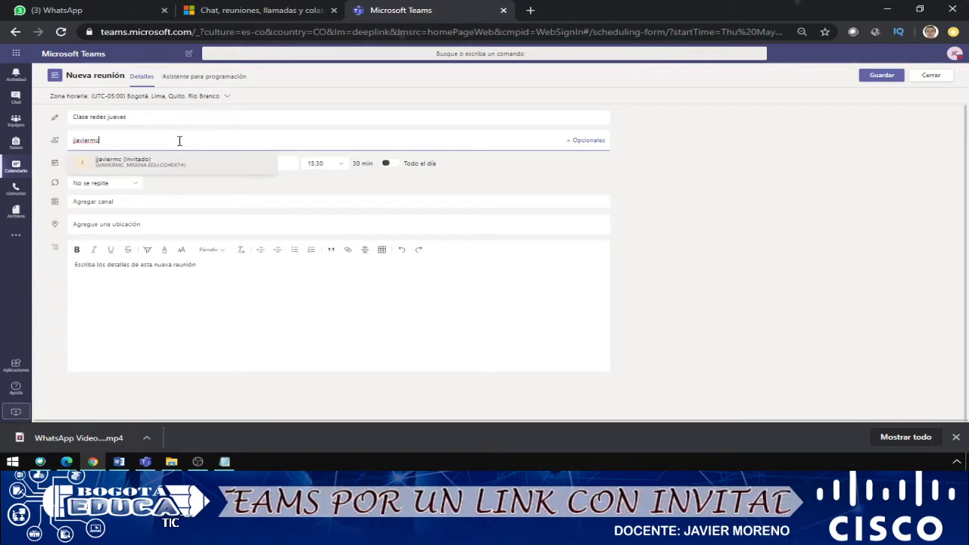
left_click(138, 169)
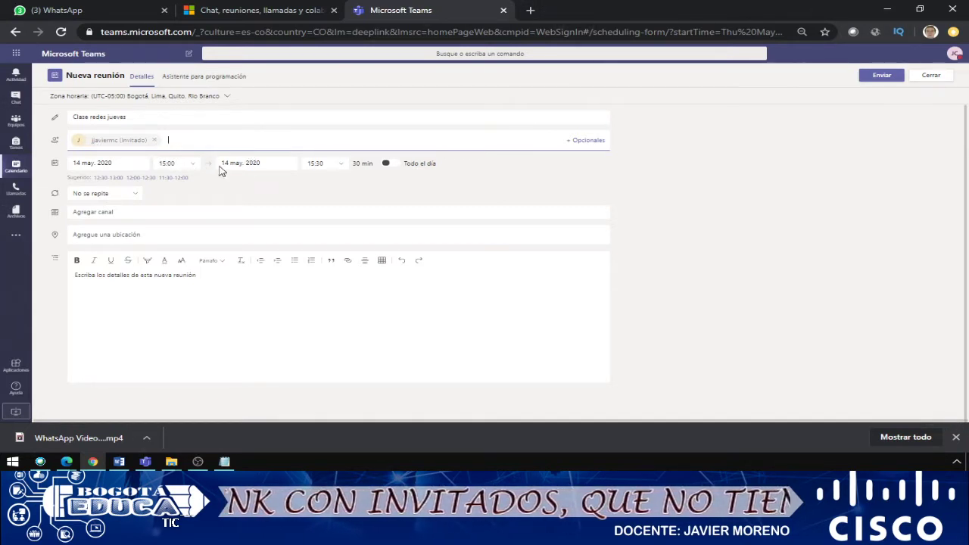
Make the meeting end at 16:00 (1 h) and keep it set to not repeat.
left_click(339, 166)
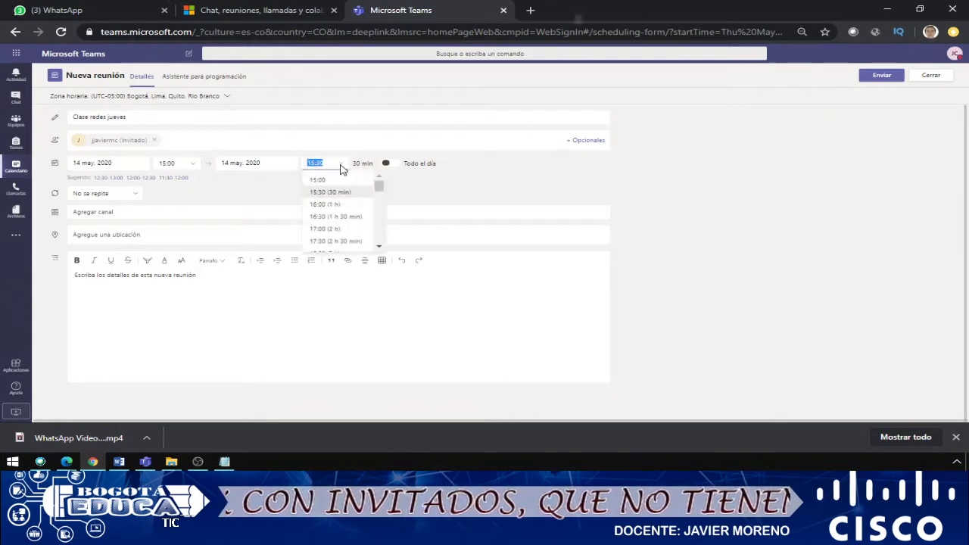
left_click(348, 209)
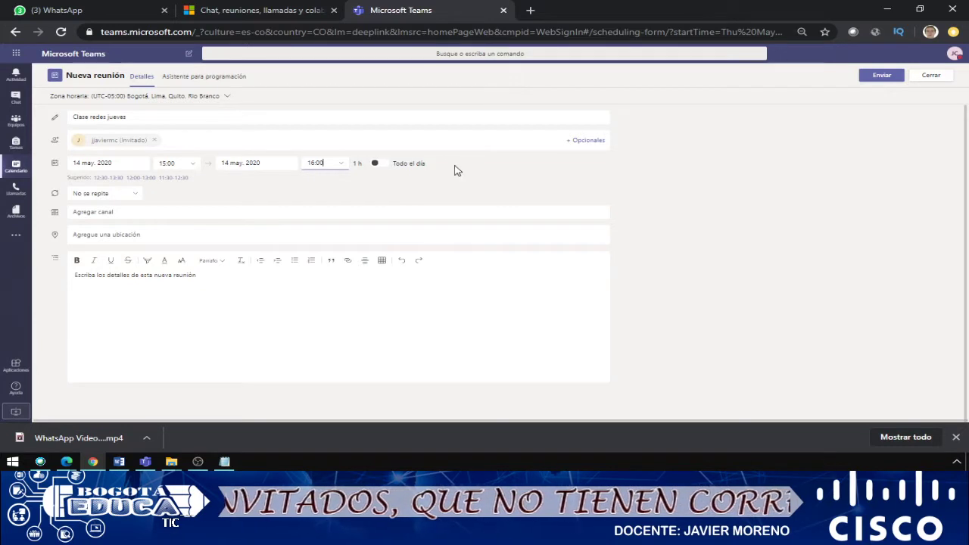
left_click(130, 195)
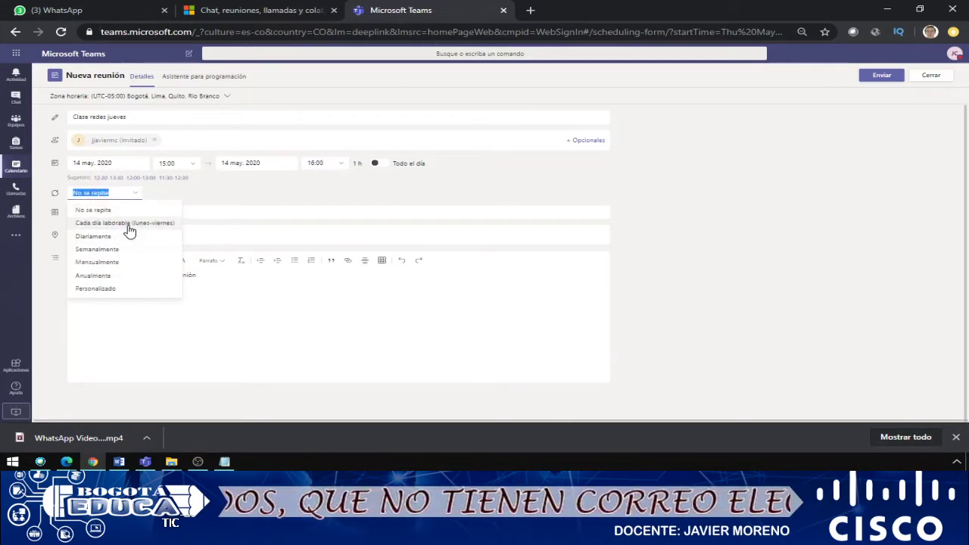
left_click(272, 193)
Write 'Bienvenidos' in the meeting details and send the invitation.
left_click(109, 307)
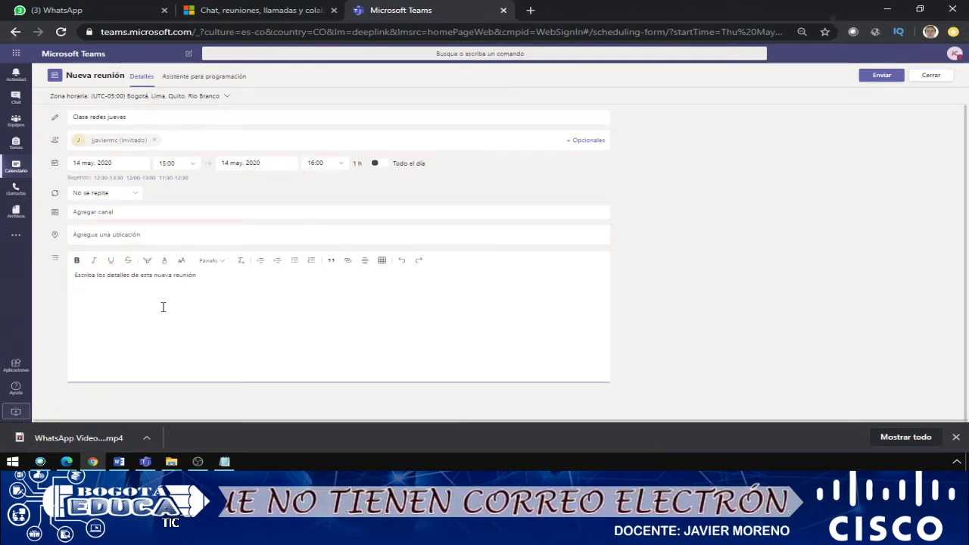
type("Bienvenidos")
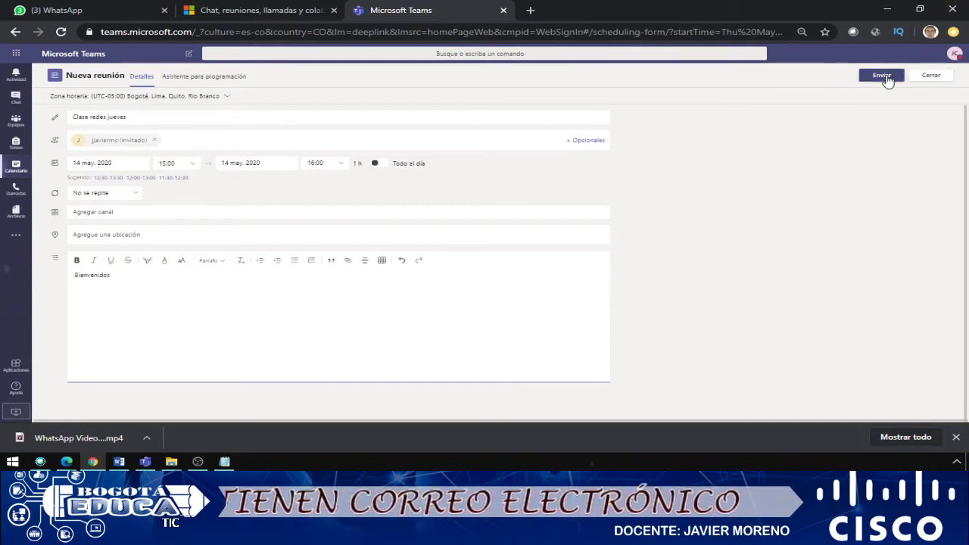
left_click(884, 76)
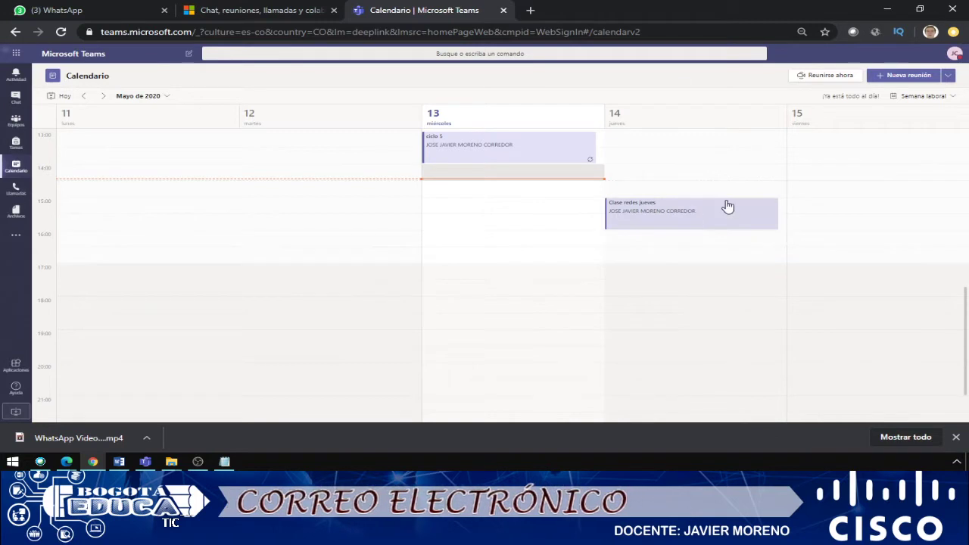
Open the saved Clase redes jueves meeting and copy its Unirse a reunión link address.
double_click(643, 212)
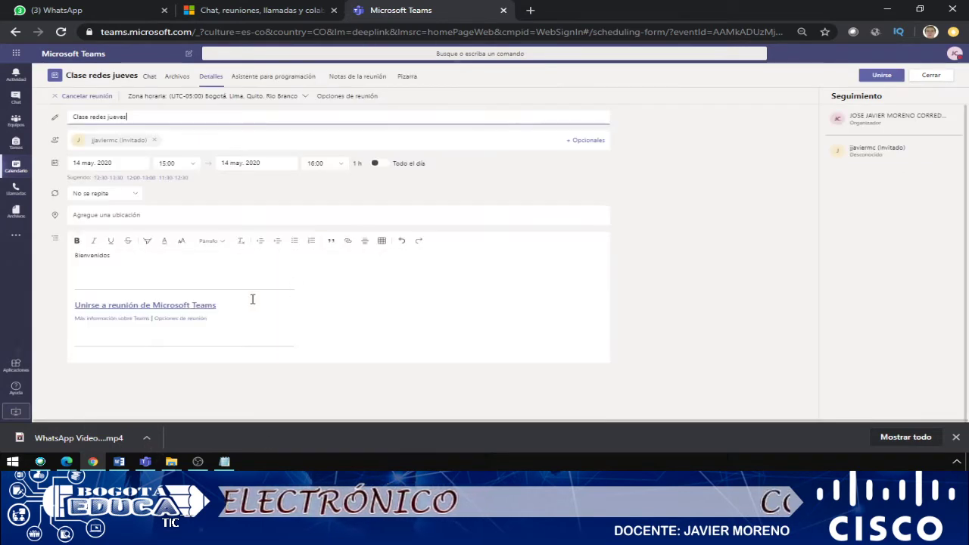
left_click_drag(225, 306, 74, 311)
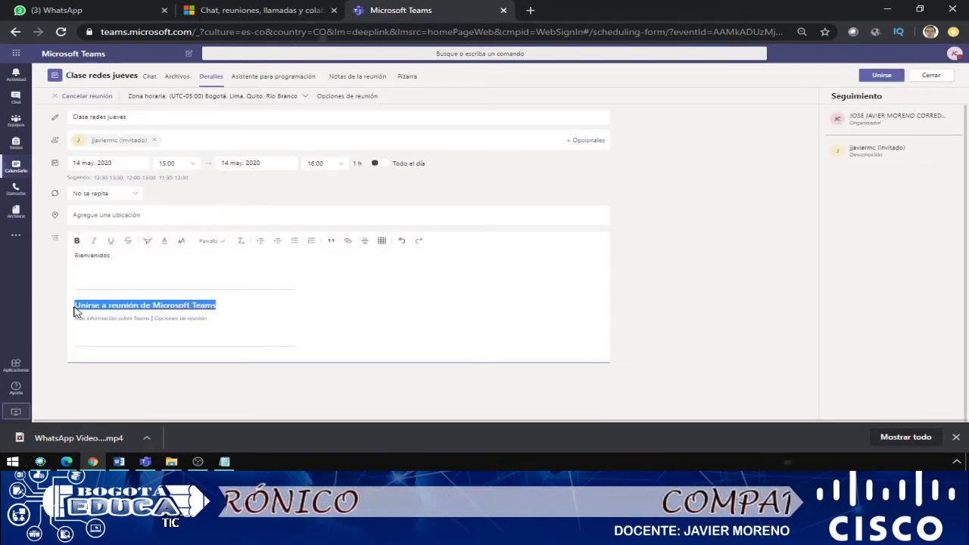
right_click(145, 306)
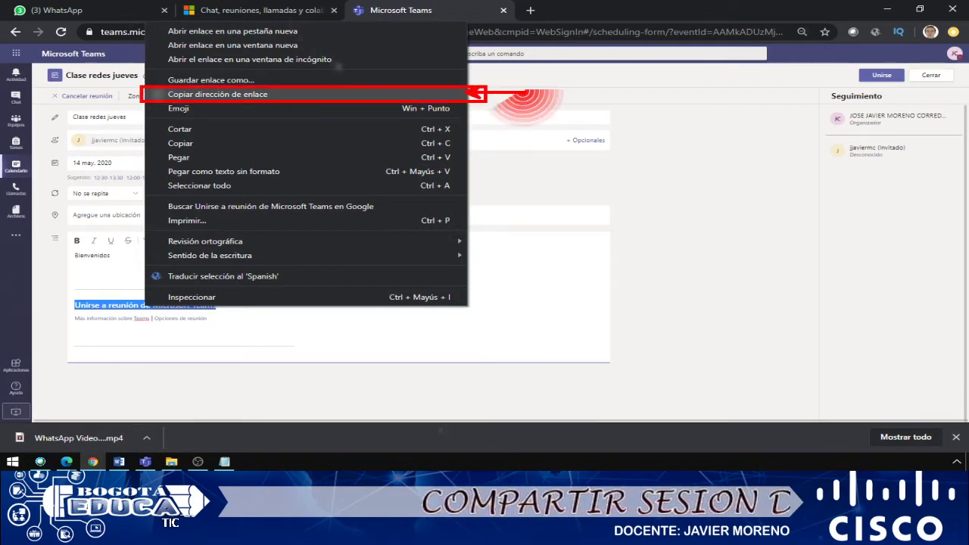
key("Escape")
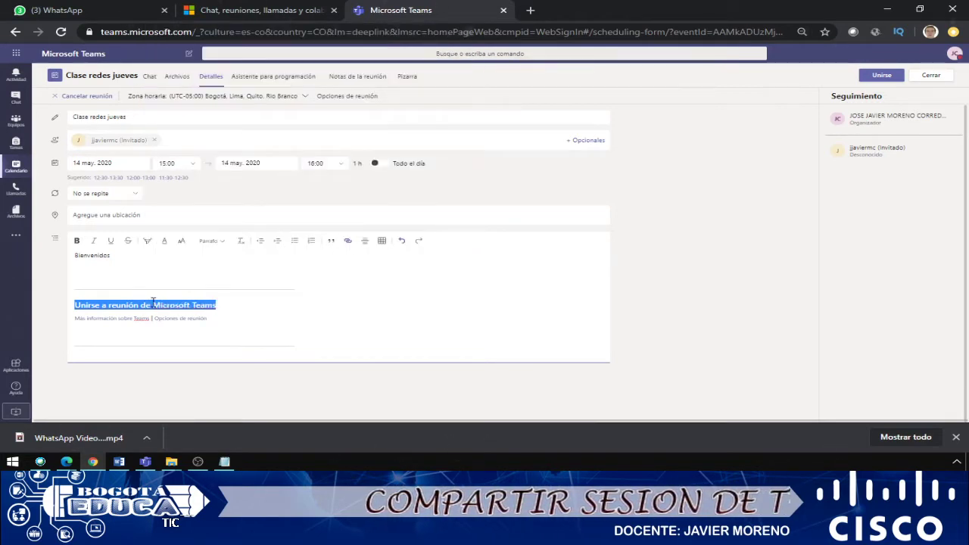
right_click(153, 302)
left_click(254, 88)
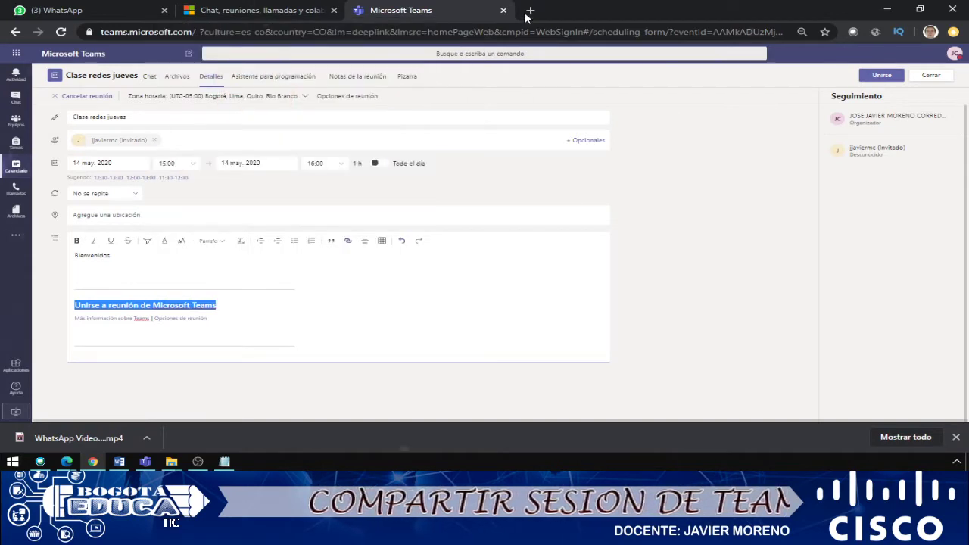
Load the copied join link in a new tab and continue in the browser instead of the app.
left_click(530, 11)
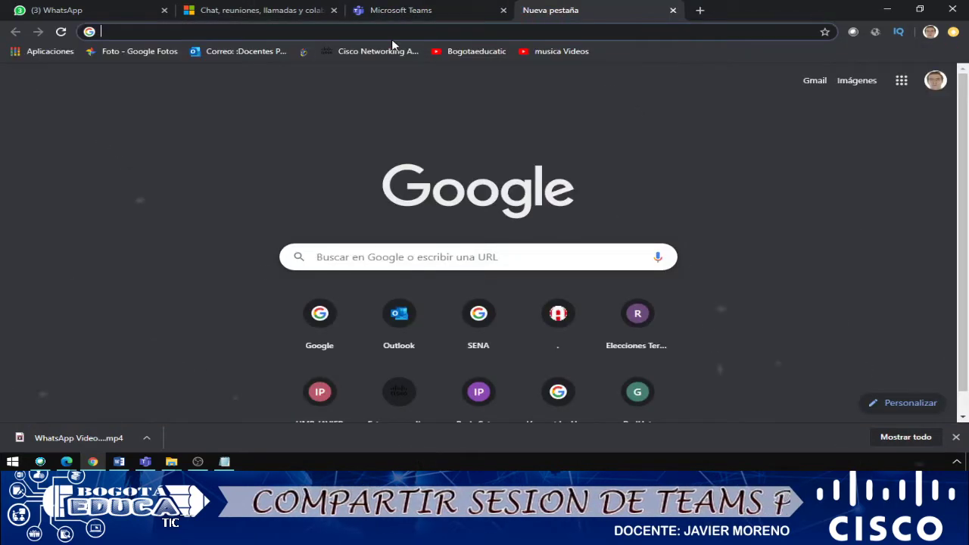
key("ctrl+v")
key("Return")
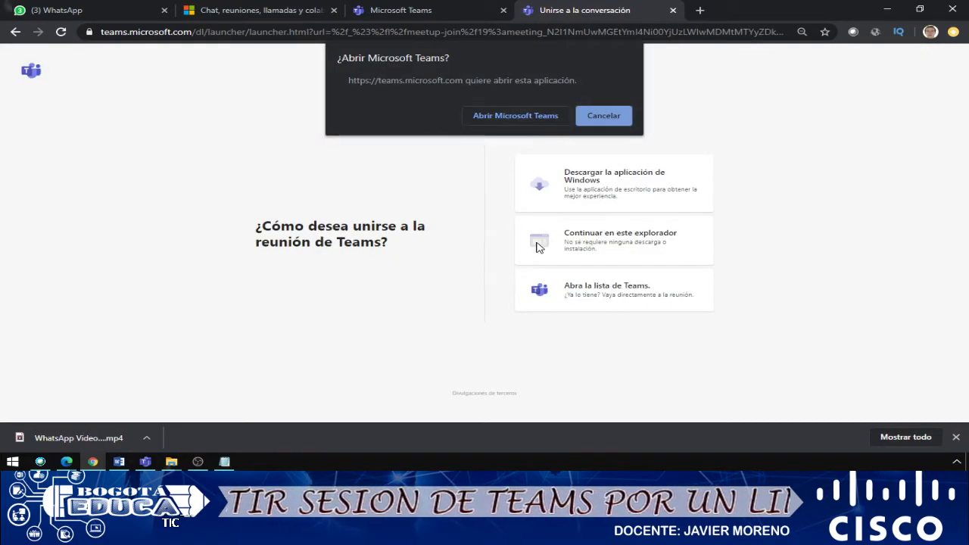
left_click(610, 112)
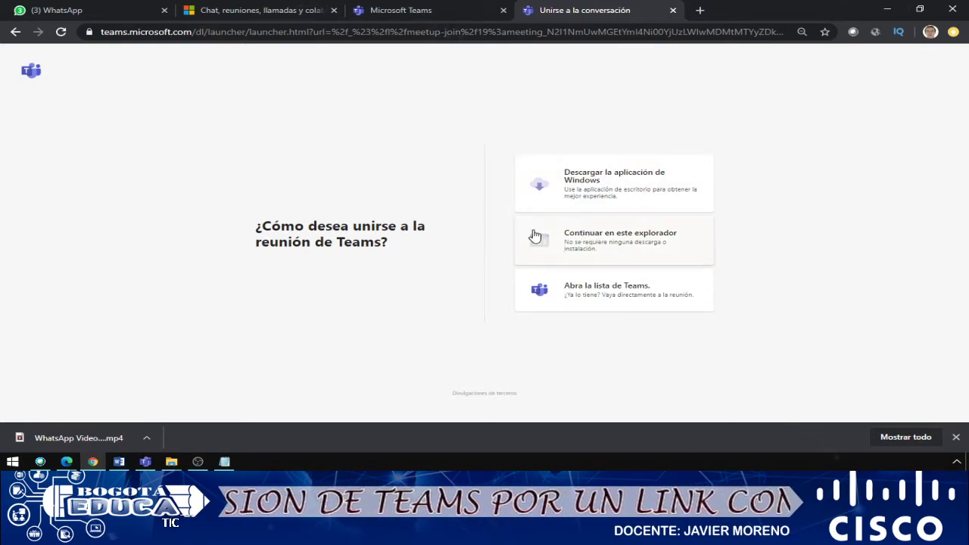
left_click(585, 242)
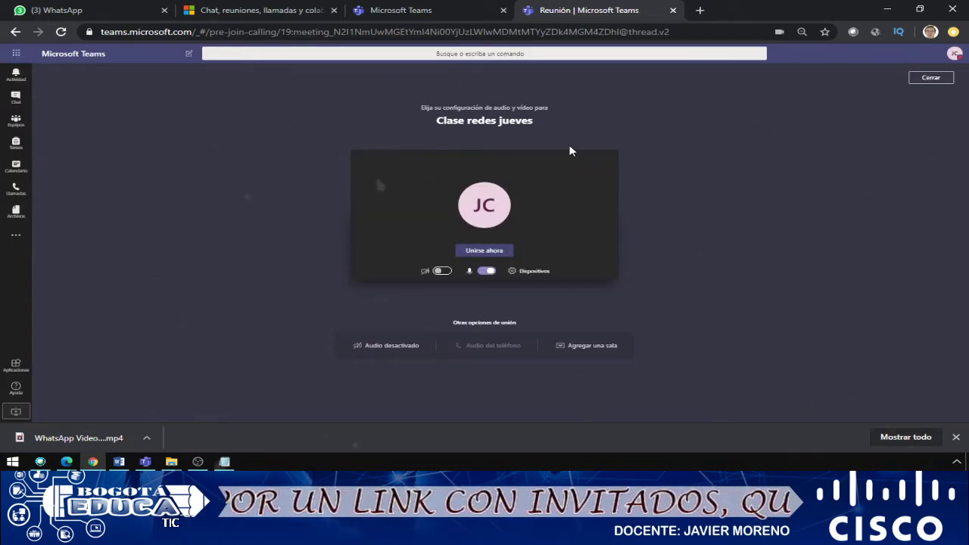
Join the Clase redes jueves meeting now, then switch to the WhatsApp Web tab.
left_click(488, 252)
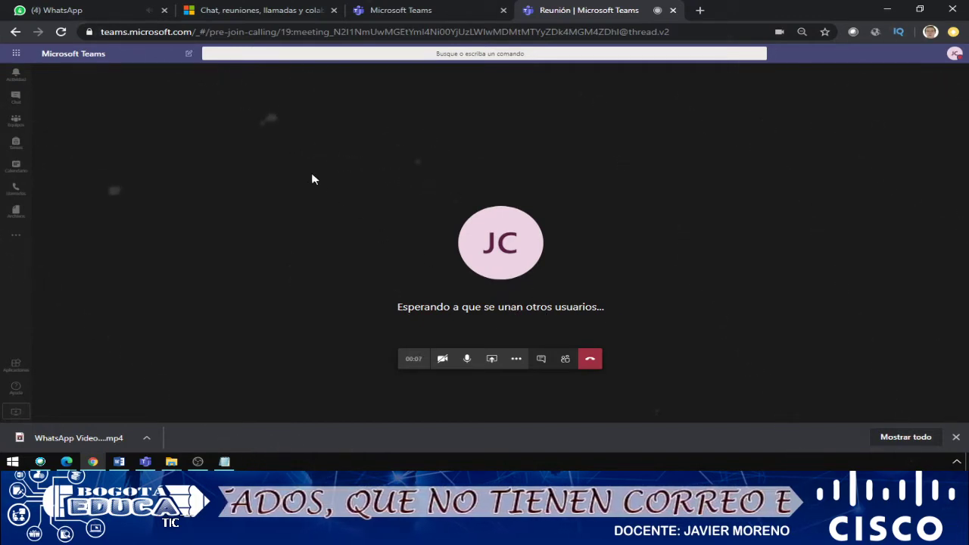
left_click(113, 11)
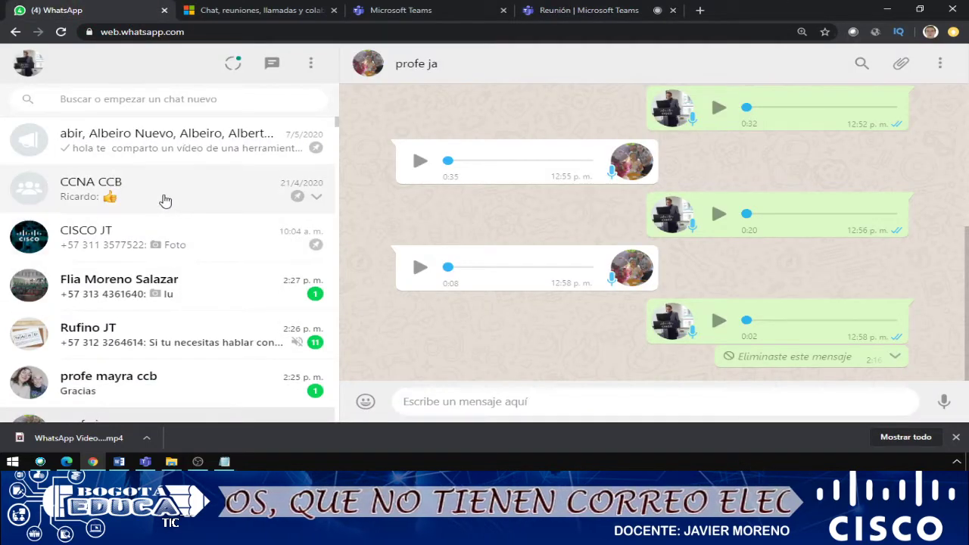
Send the meeting join link to a contact's WhatsApp chat, then select Teams' meeting options link.
left_click(132, 98)
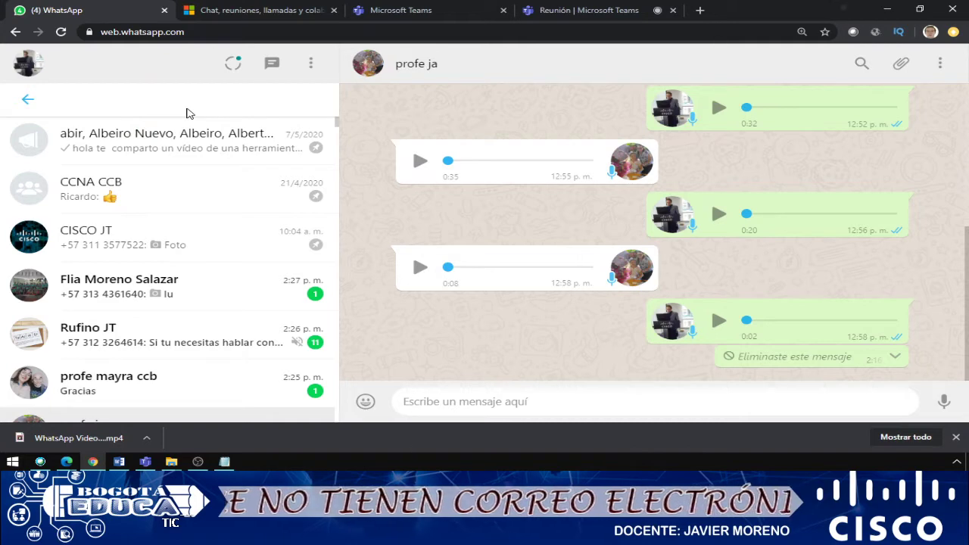
type("e ja")
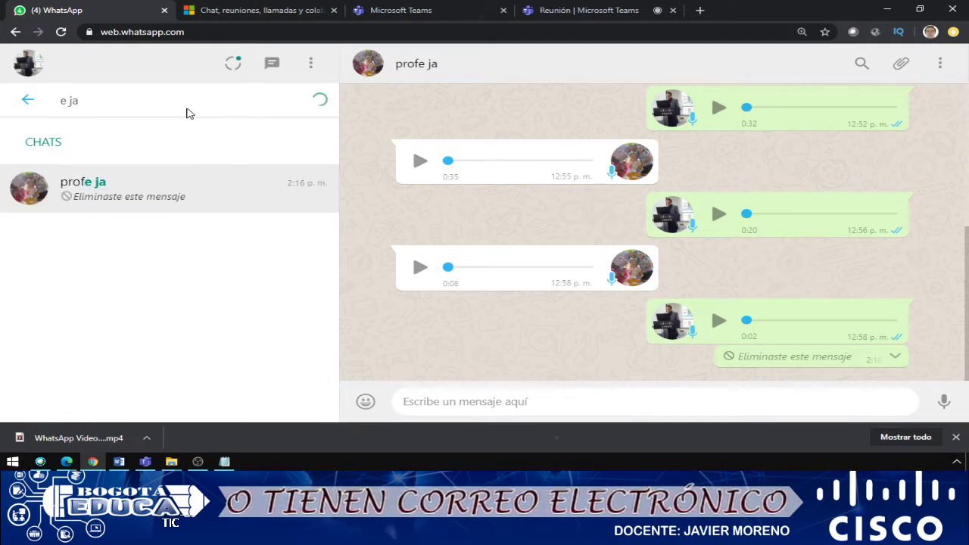
left_click(184, 195)
type("https://teams.microsoft.com/l/meetup-join/19%3ameeting_N2I1NmUwMGEtYmI4Ni00YjUzLWIwMDMtMTYyZDk4MGM4ZDhl%40thread.v2/0?context=%7b%22Tid%22%3a%2251c89e2c-0ac9-4024-80f1-3a864a694b15%22%2c%22Oid%22%3a%226e6013e3-1647-4fec-84c8-a8b50fe29070%22%7d")
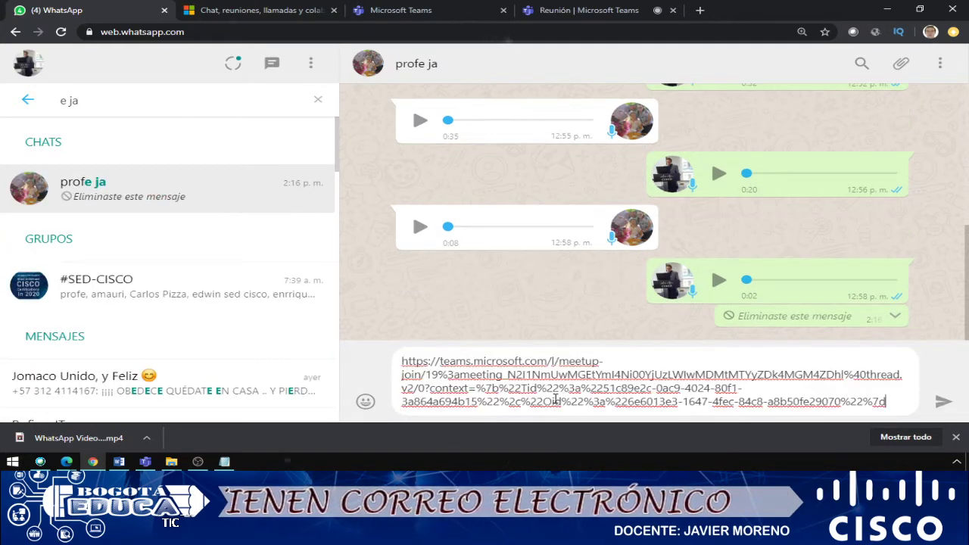
key("Return")
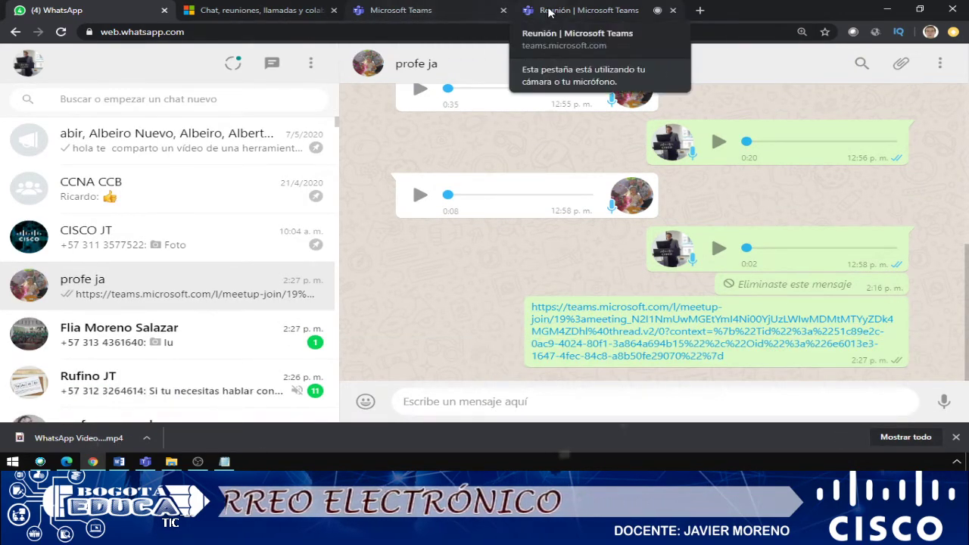
left_click(405, 10)
left_click_drag(215, 318, 155, 318)
Copy the Opciones de reunión link address and load it in a new browser tab.
right_click(177, 318)
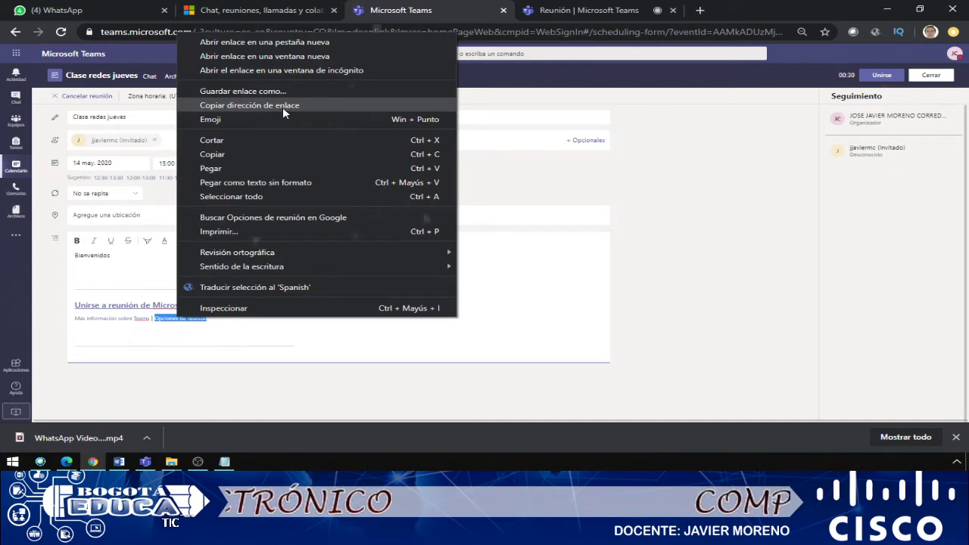
left_click(282, 107)
left_click(698, 10)
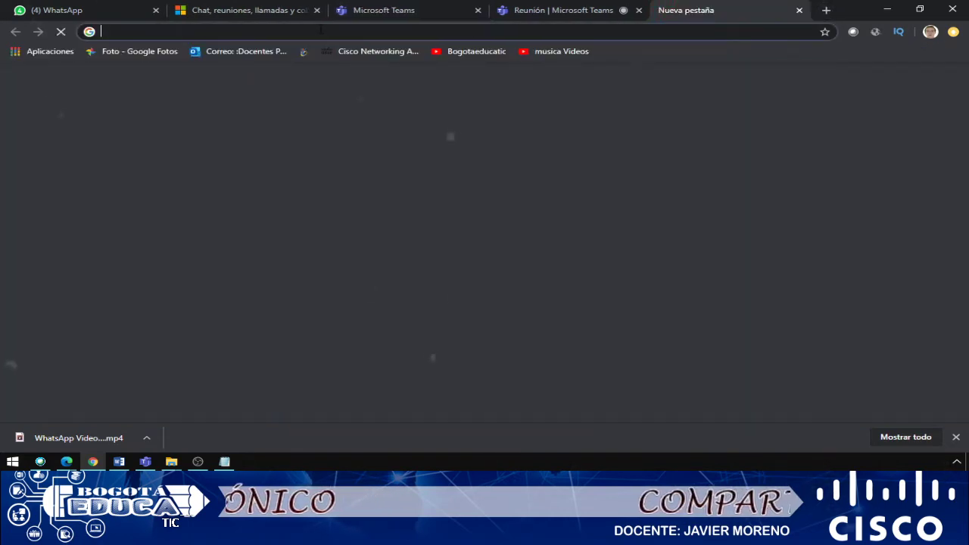
right_click(324, 32)
left_click(370, 112)
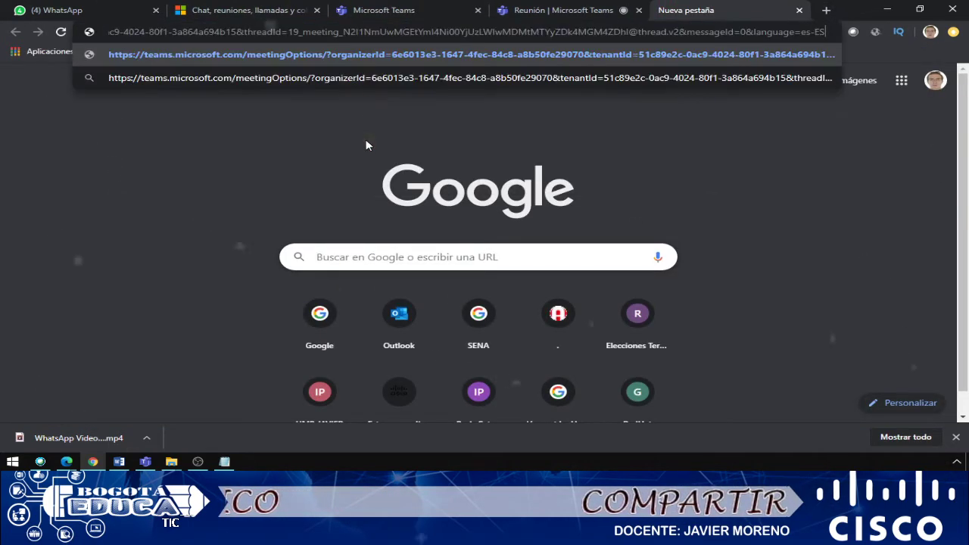
key("Return")
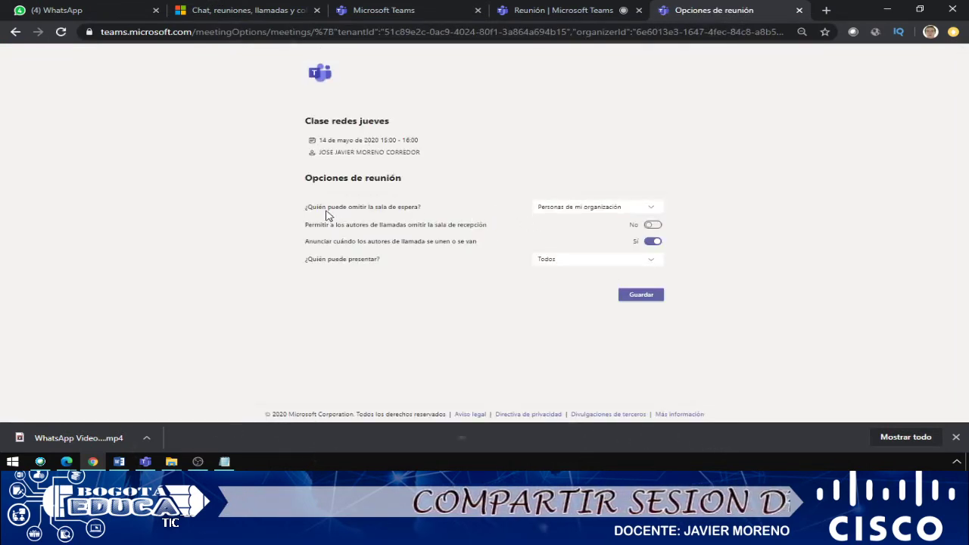
Limit lobby bypass to people in my organization and stop dial-in callers from bypassing the lobby.
right_click(717, 171)
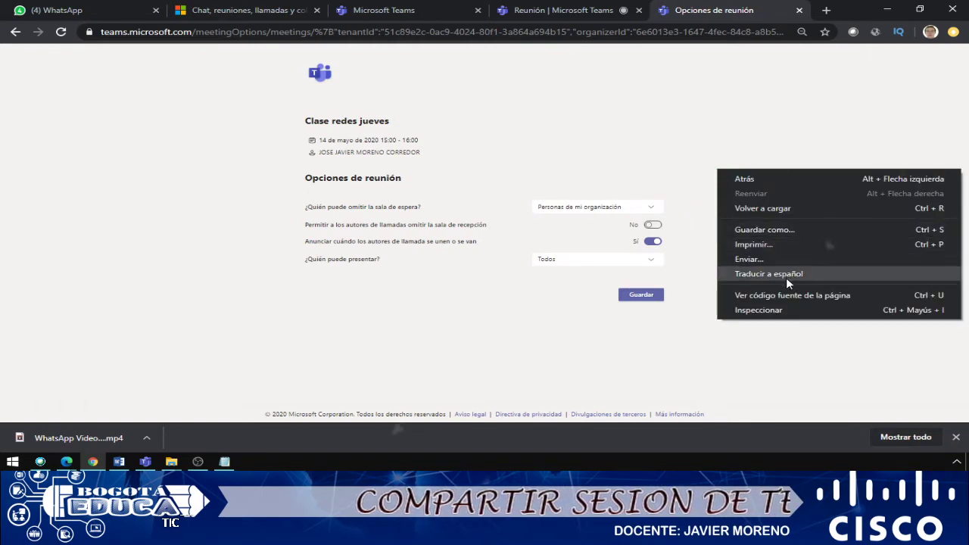
left_click(666, 182)
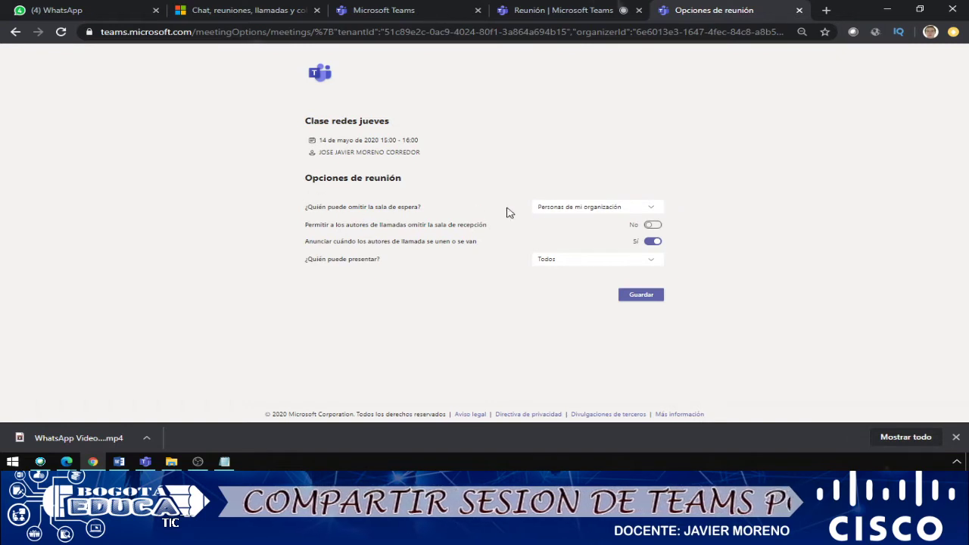
left_click(580, 208)
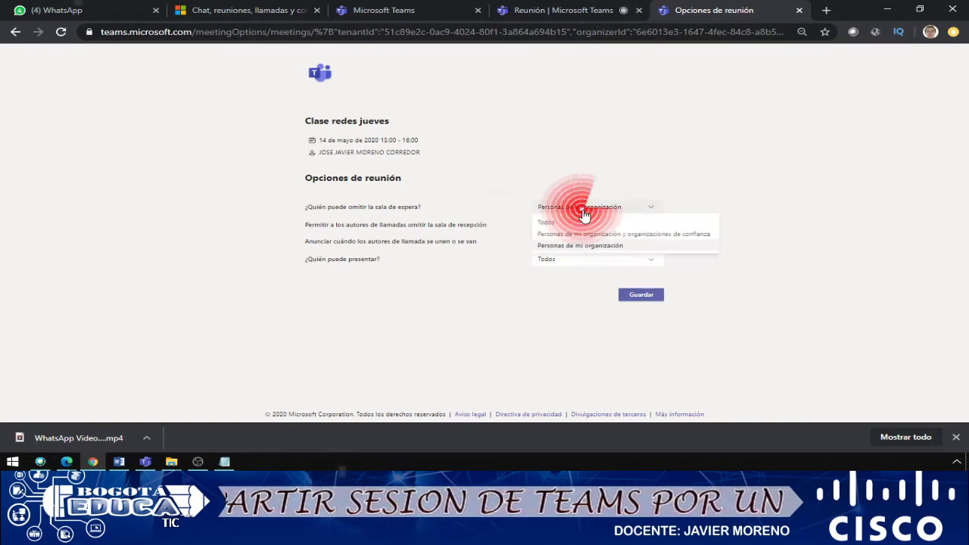
left_click(760, 144)
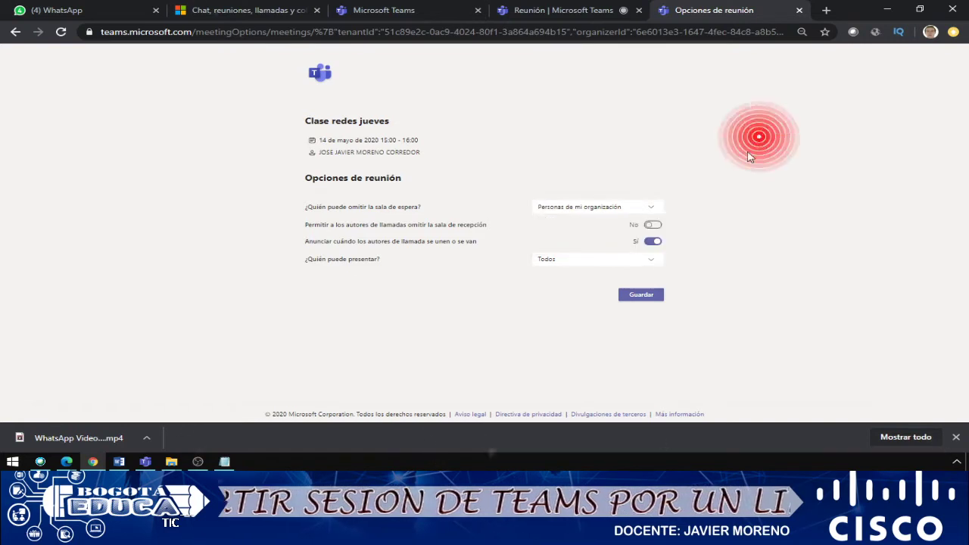
left_click(626, 207)
left_click(578, 222)
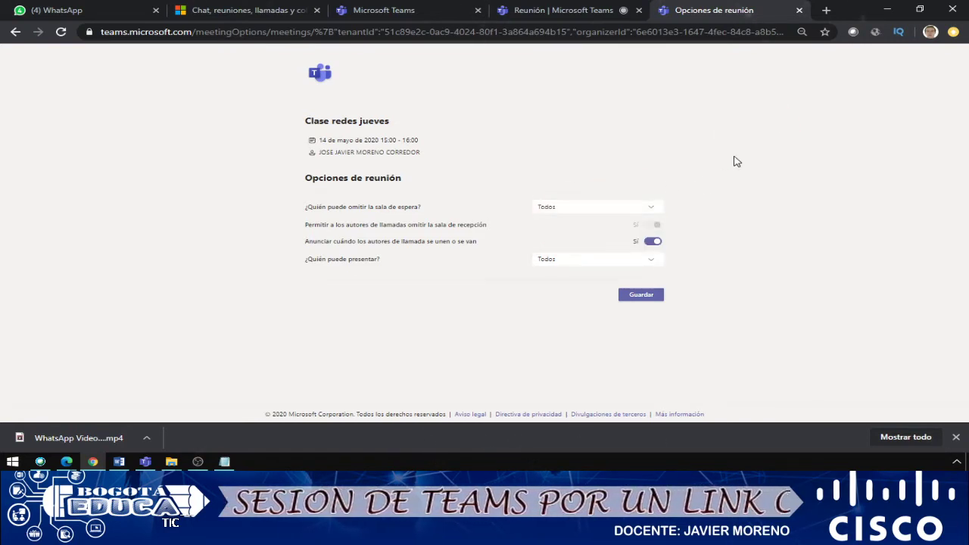
left_click(642, 211)
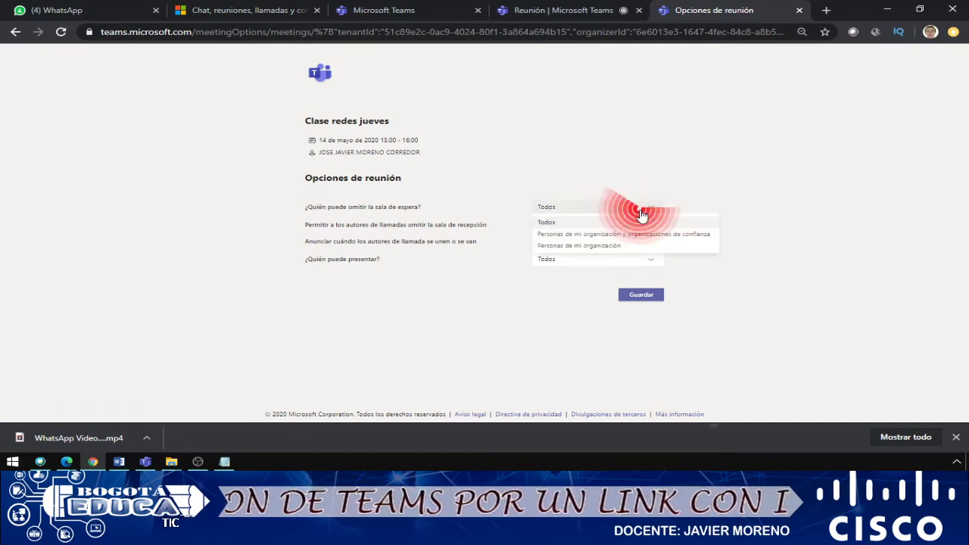
left_click(579, 245)
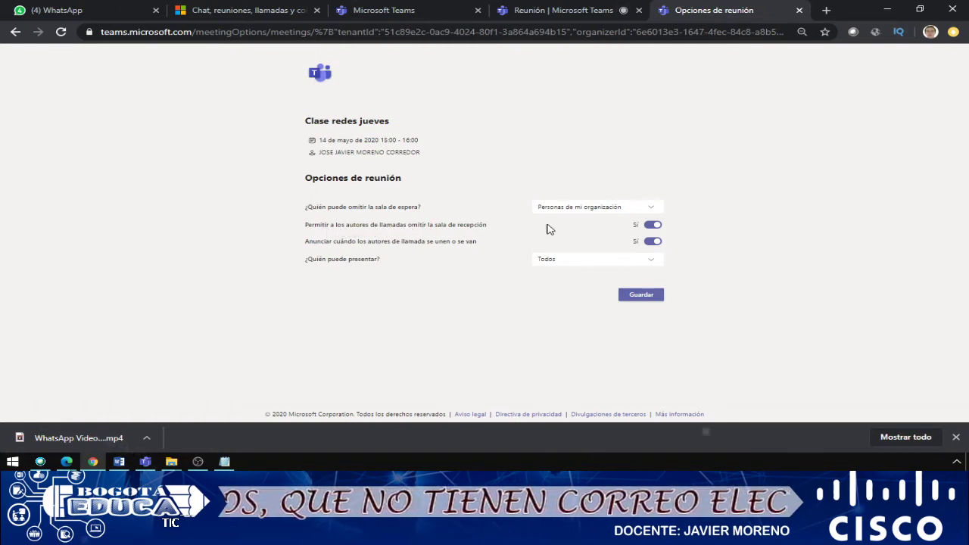
left_click(654, 226)
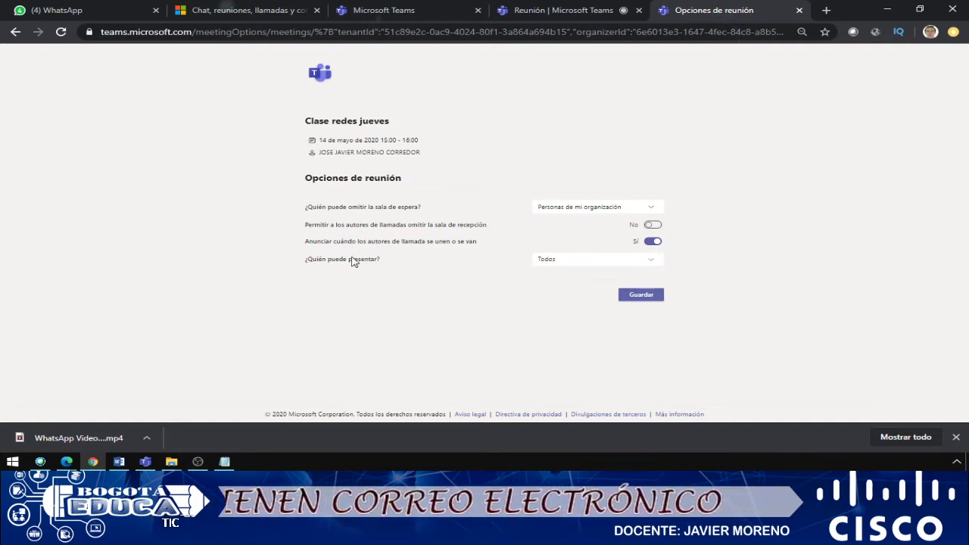
Set '¿Quién puede presentar?' to 'Solo yo' and save the meeting options.
left_click(597, 263)
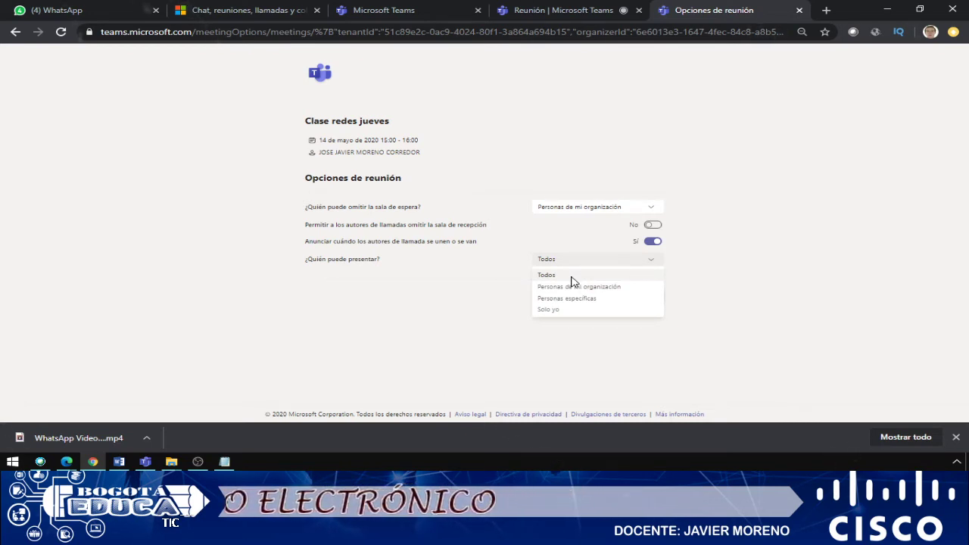
left_click(554, 310)
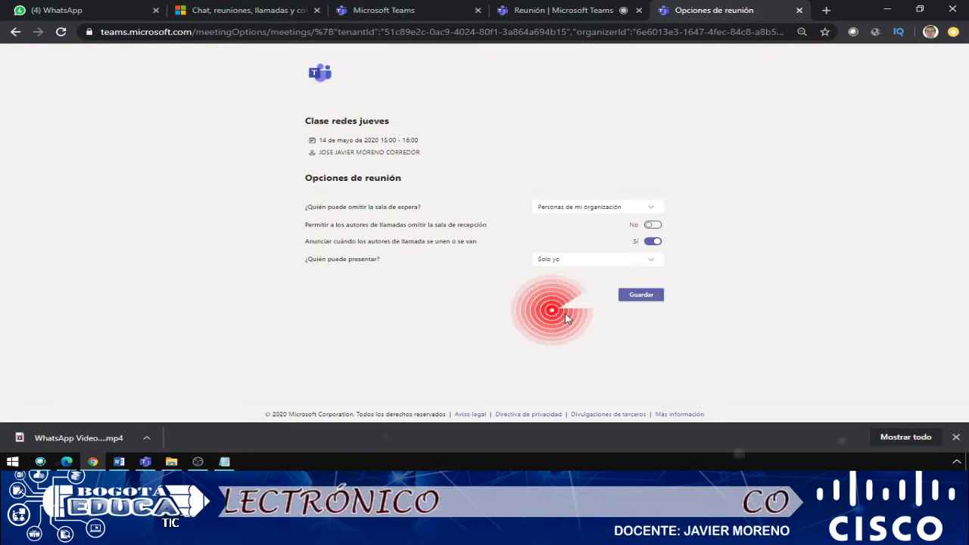
left_click(636, 302)
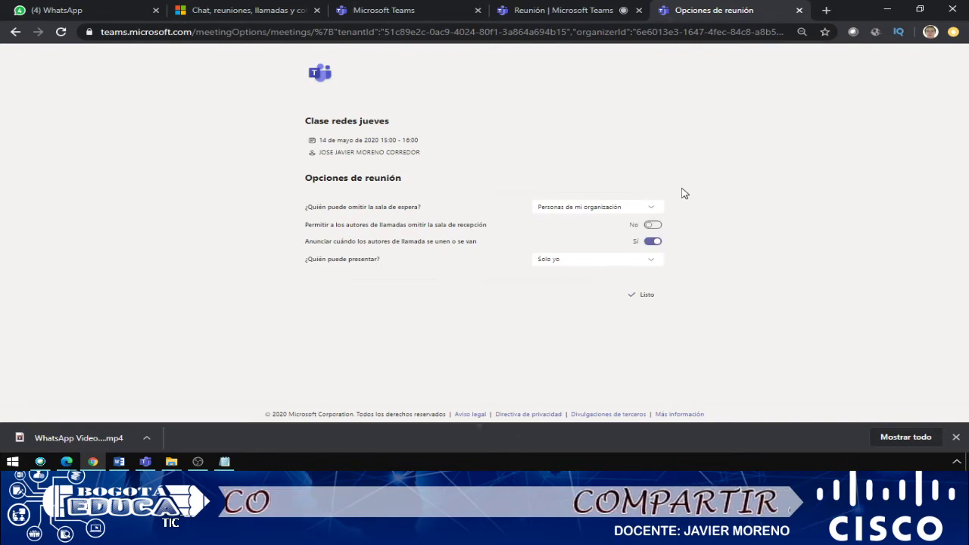
Check the meeting's participant list, then copy the Teams join link address from the WhatsApp chat.
left_click(561, 10)
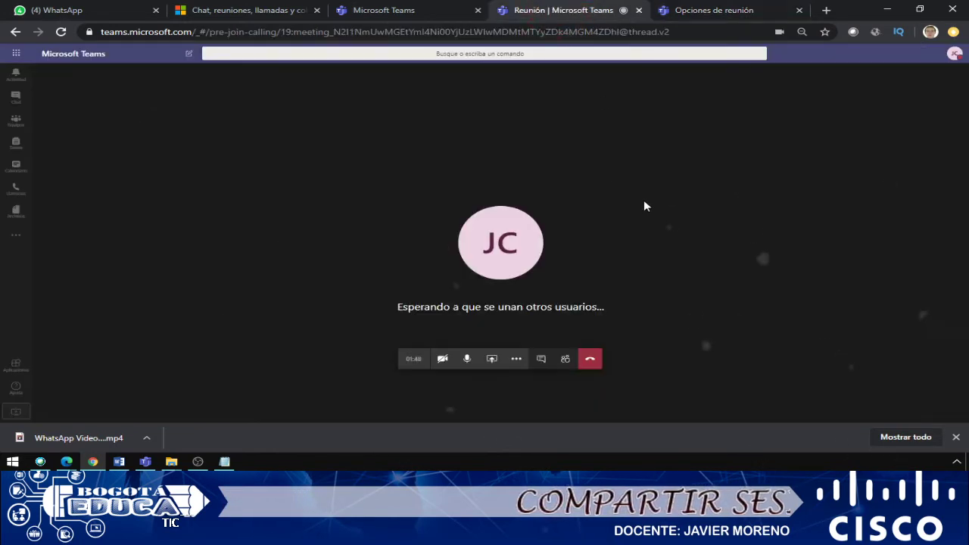
left_click(565, 359)
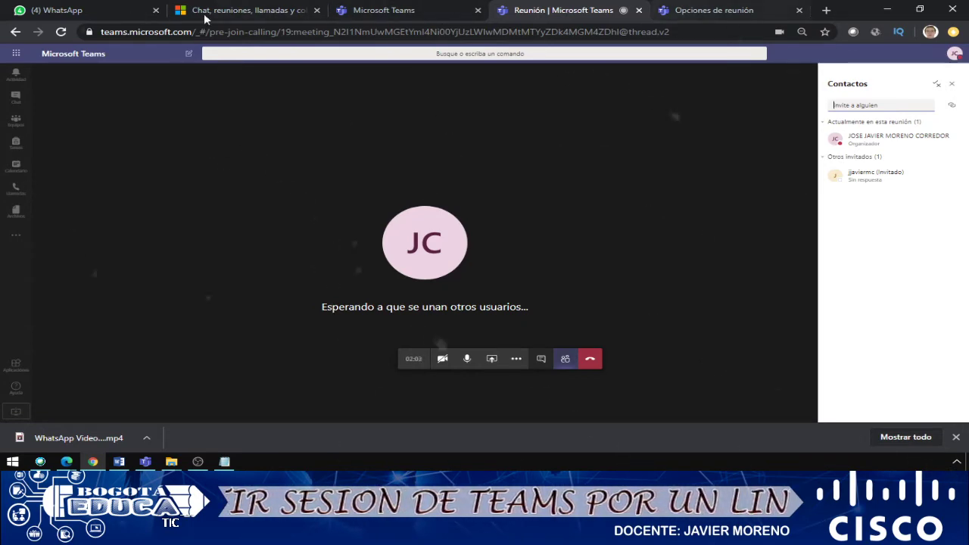
left_click(110, 13)
right_click(613, 320)
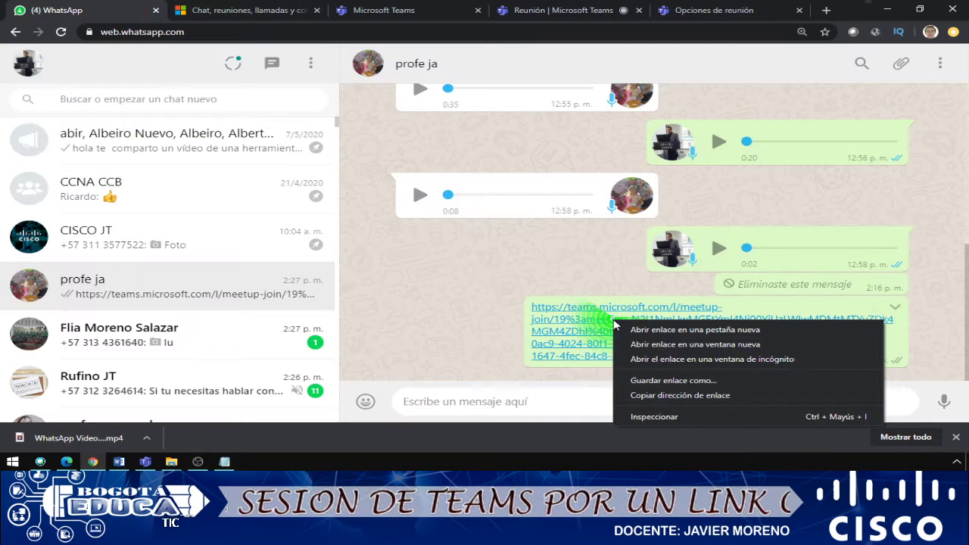
left_click(671, 395)
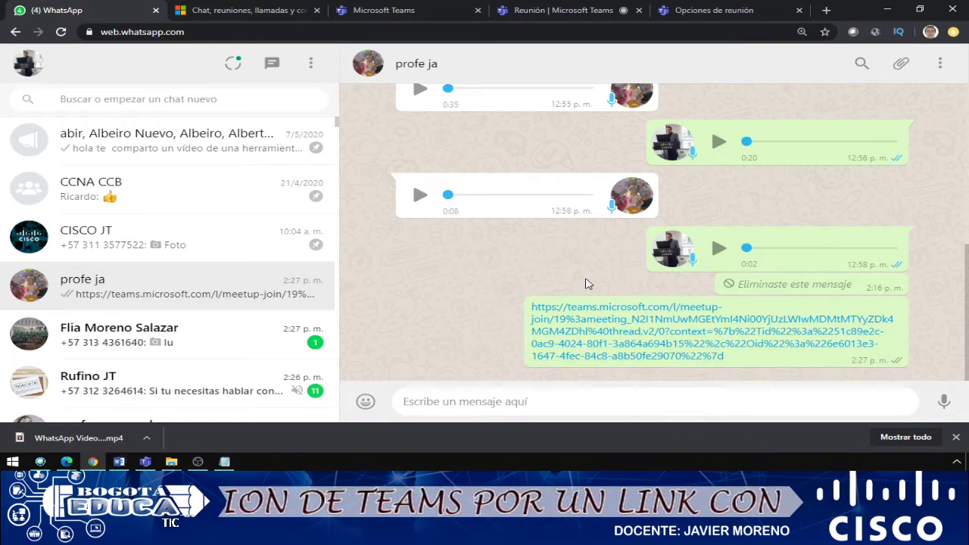
Open the copied meeting link in a new incognito window.
key("ctrl+shift+n")
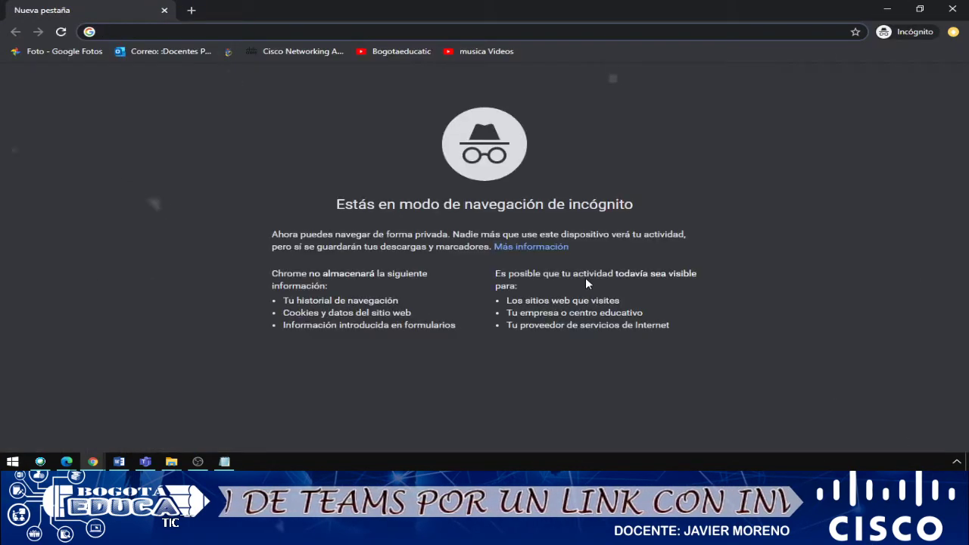
type("https://teams.microsoft.com/l/meetup-join/19%3ameeting_N2I1NmUwMGEtYmI4Ni00YjUzLWIwMDMtMTYyZDk4MGM4ZDhl%40thread.v2/0?context=%7b%22Tid%22%3a%2251c89e2c-0ac9-4024-80f1-3a864a694b15%22%2c%22Oid%22%3a%226e6013e3-1647-4fec-84c8-a8b50fe29070%22%7d")
key("Return")
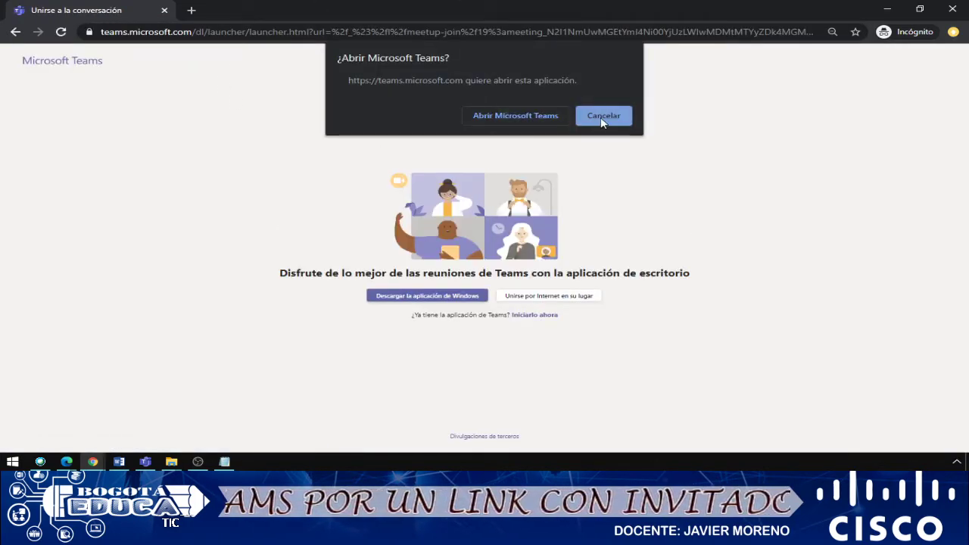
Join via the browser instead of the app, grant permissions, and continue without audio or video.
left_click(603, 117)
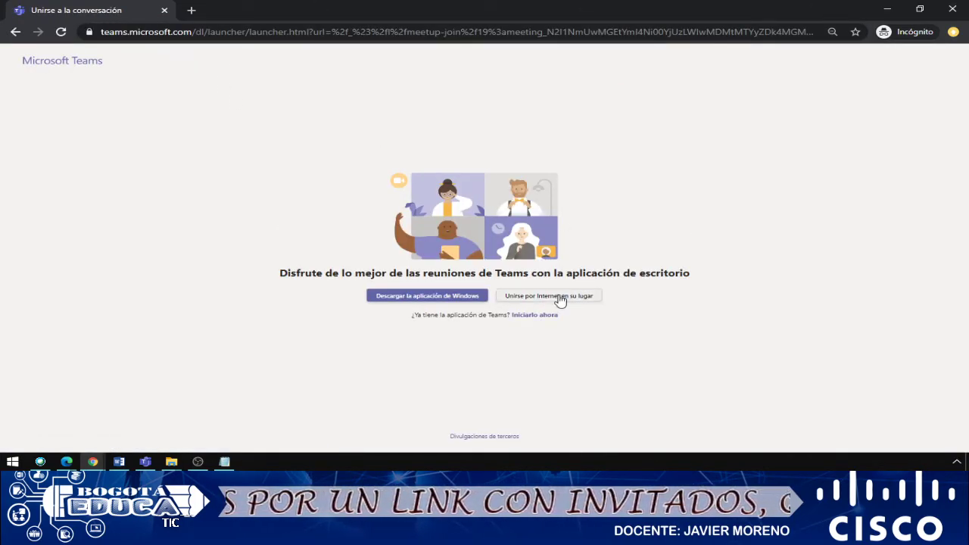
left_click(521, 303)
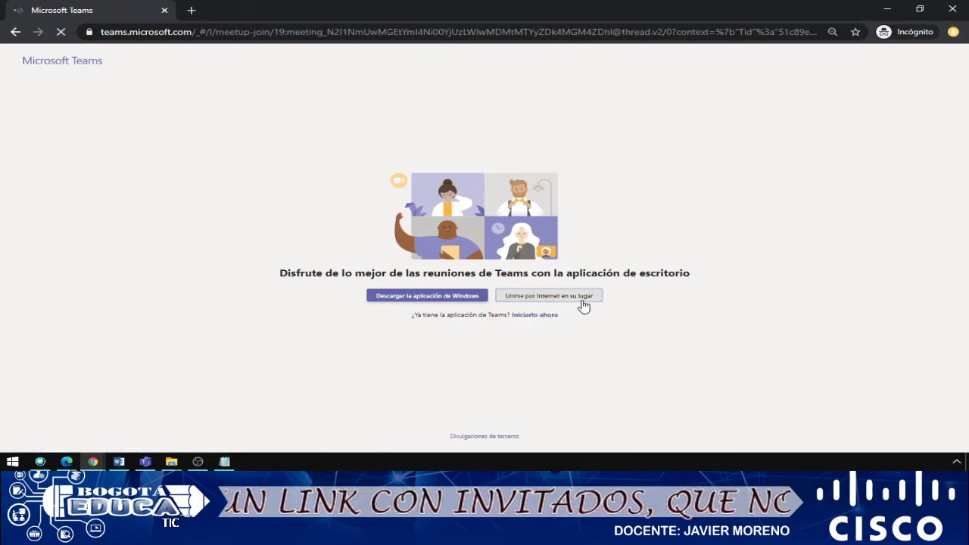
left_click(584, 302)
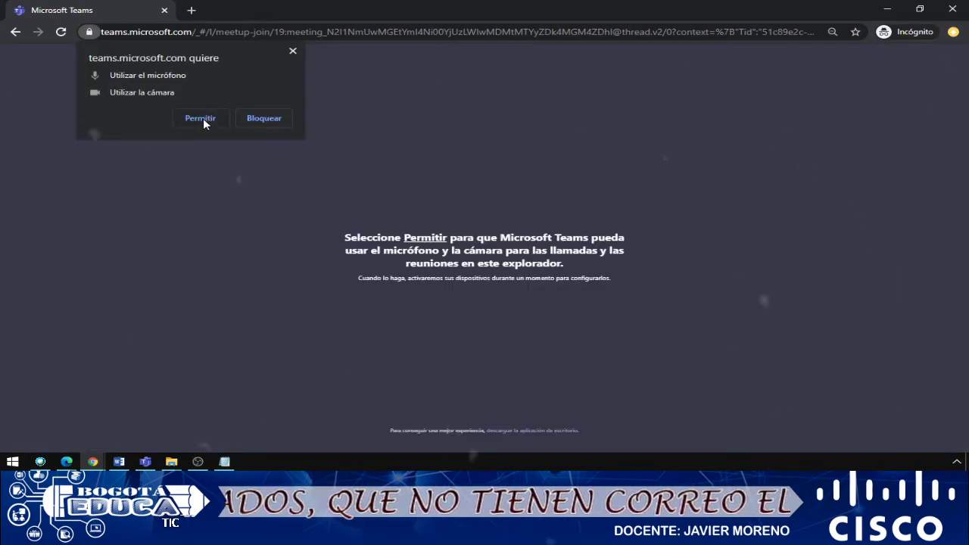
left_click(199, 118)
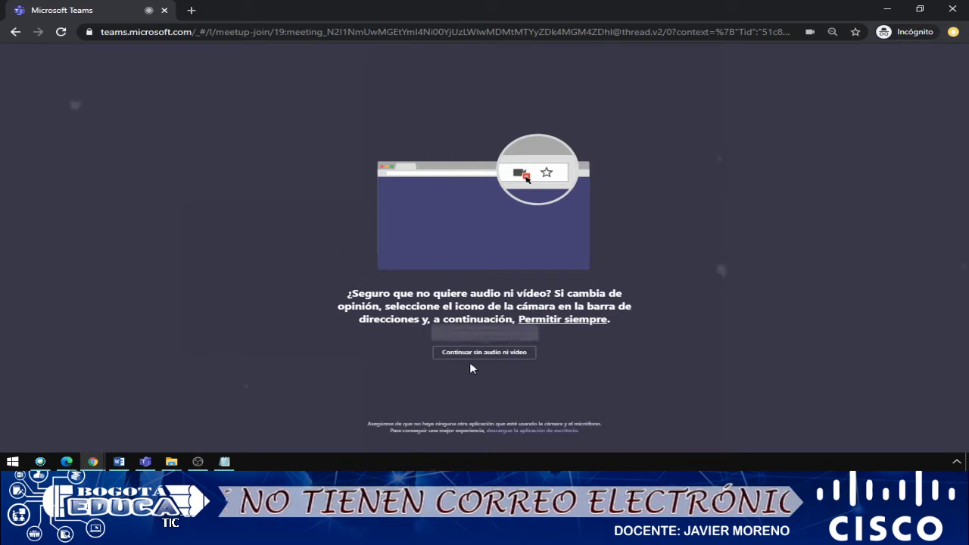
left_click(468, 354)
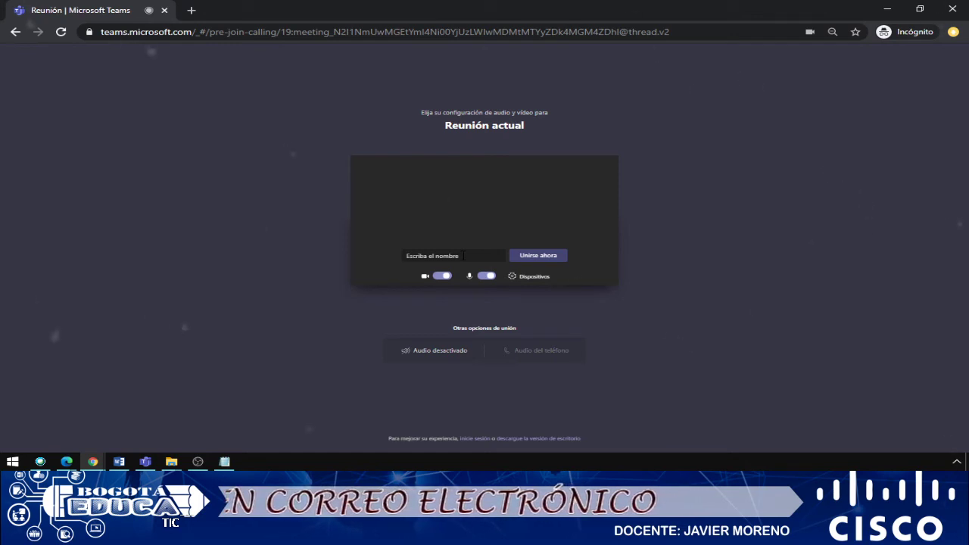
Enter the guest's display name and ask to join the meeting with 'Unirse ahora'.
left_click(463, 255)
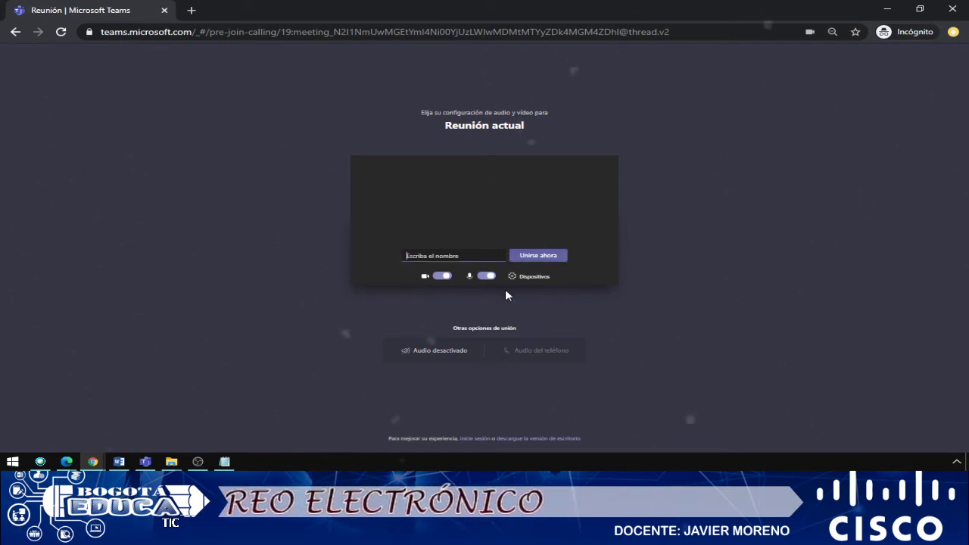
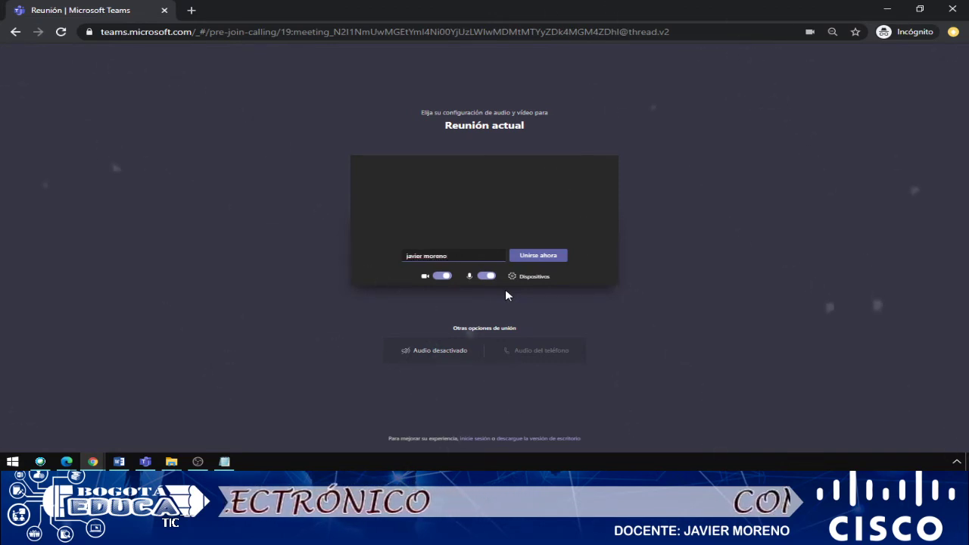
type(" 901")
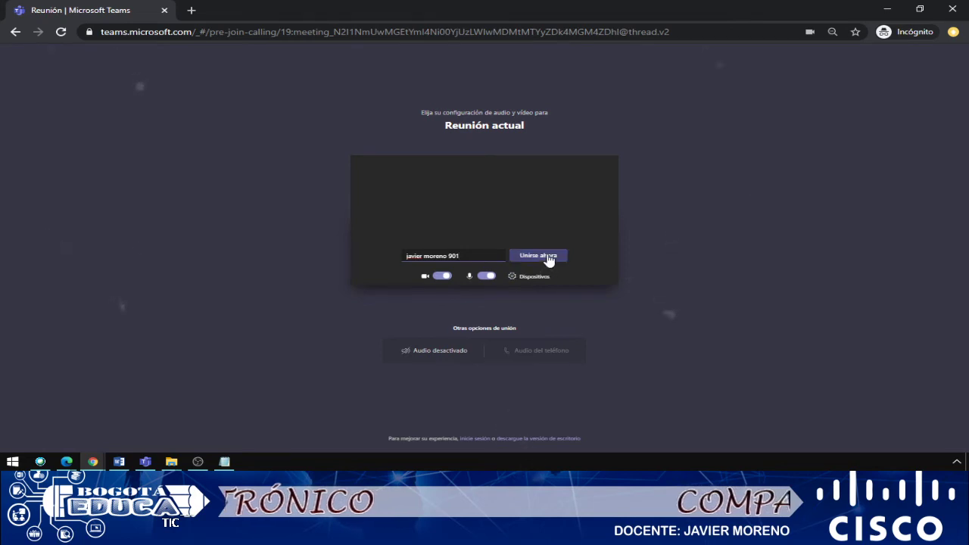
left_click(546, 258)
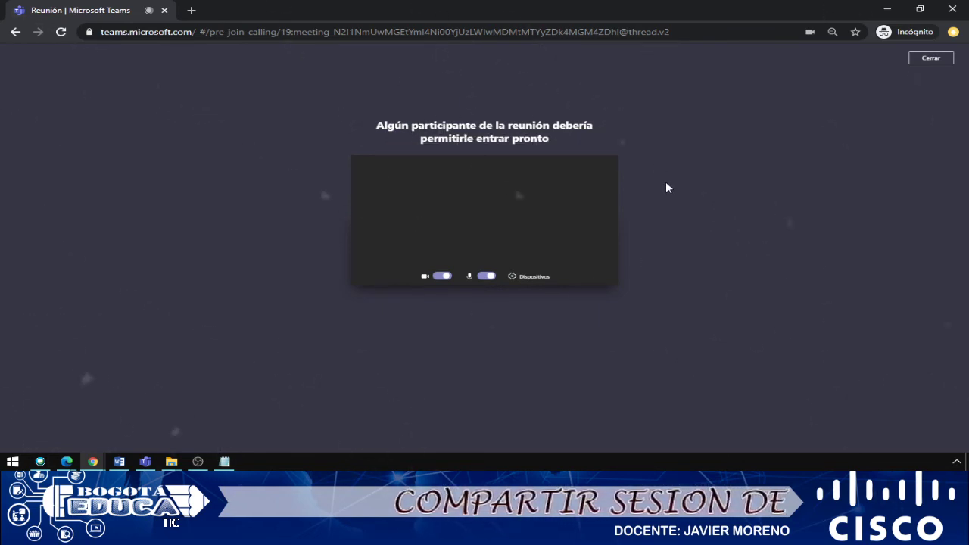
Return to the organizer's 'Reunión | Microsoft Teams' tab to see the guest waiting in the lobby.
key("alt+Tab")
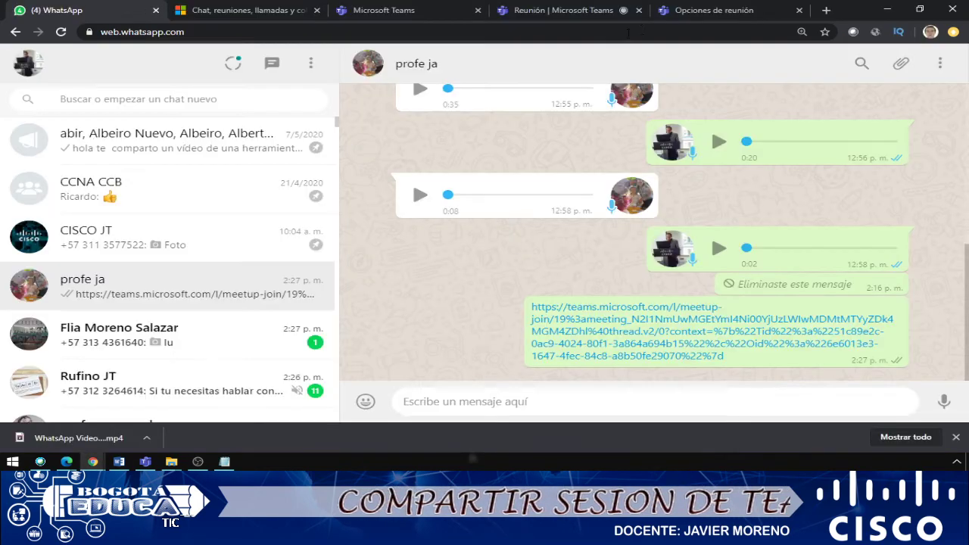
left_click(694, 12)
left_click(375, 12)
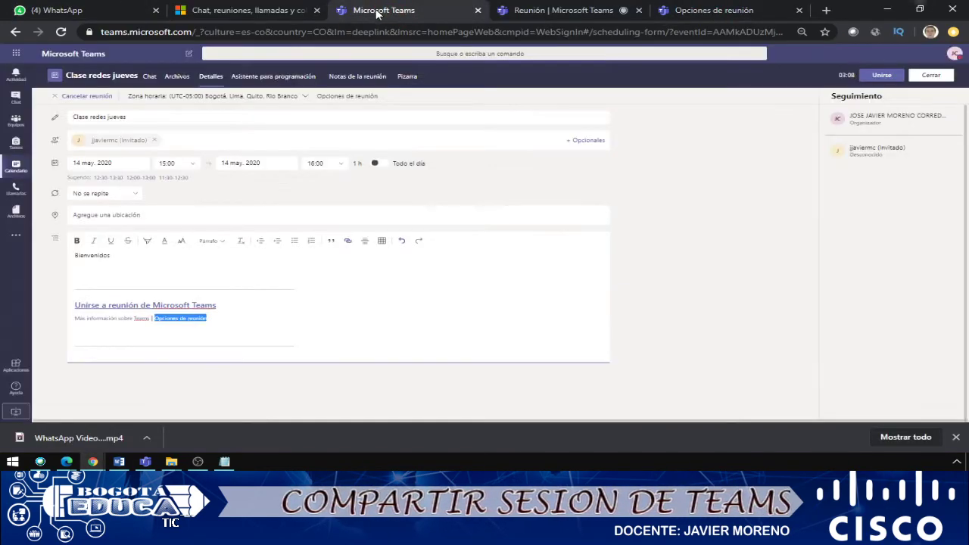
left_click(519, 12)
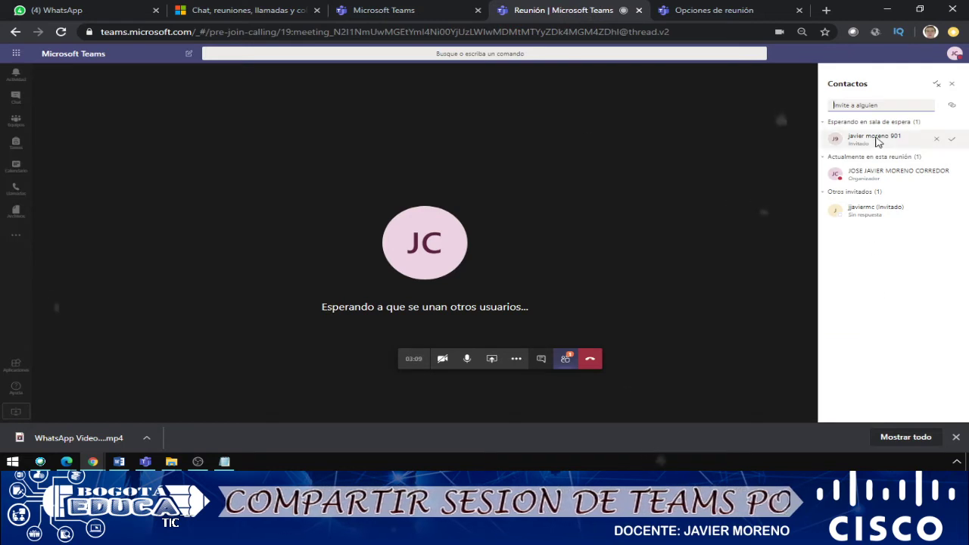